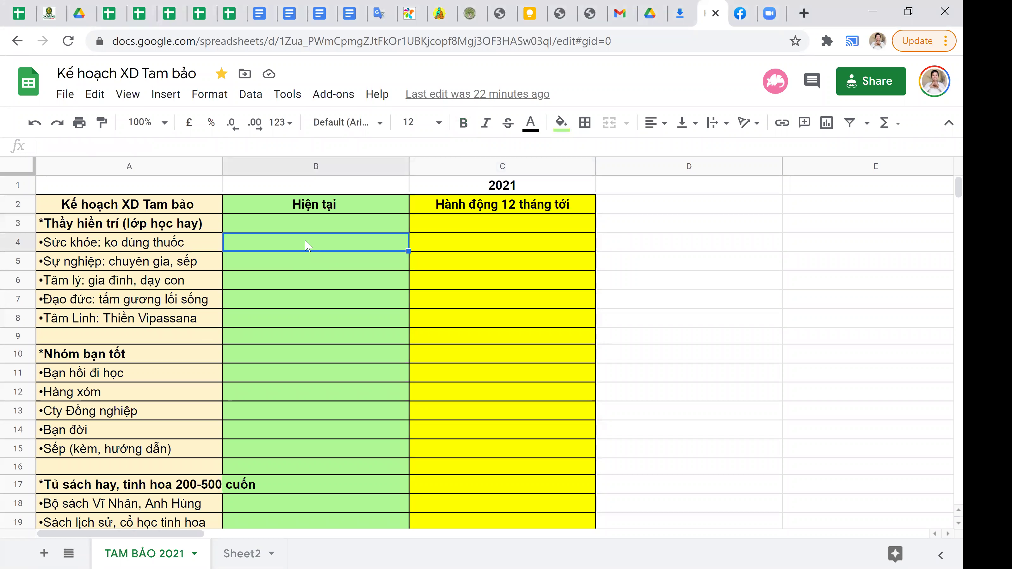
# Step: Look over the unfilled TAM BẢO 2021 plan's first rows and open Sheet2 with the completed example
pyautogui.click(288, 206)
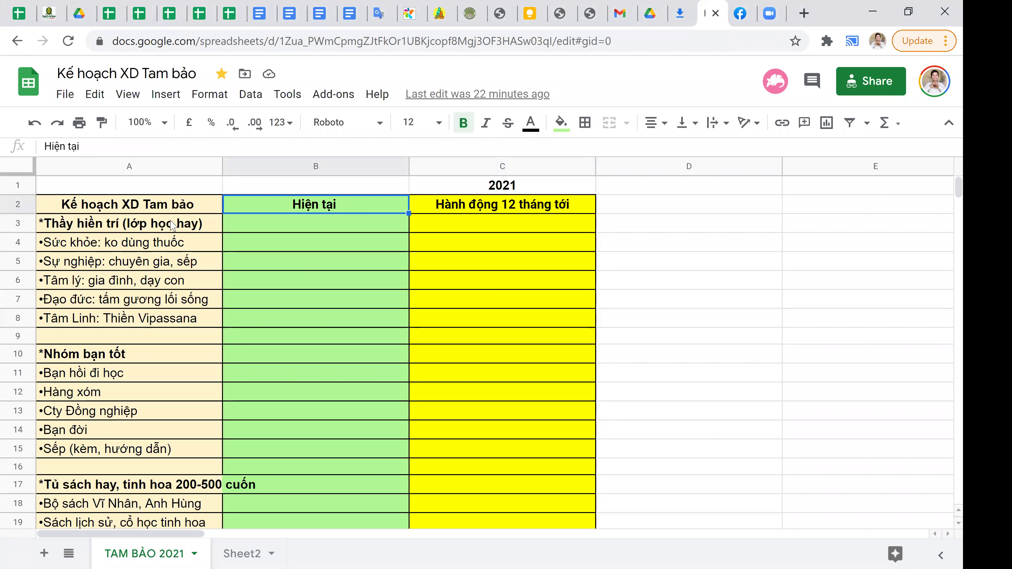
pyautogui.click(258, 231)
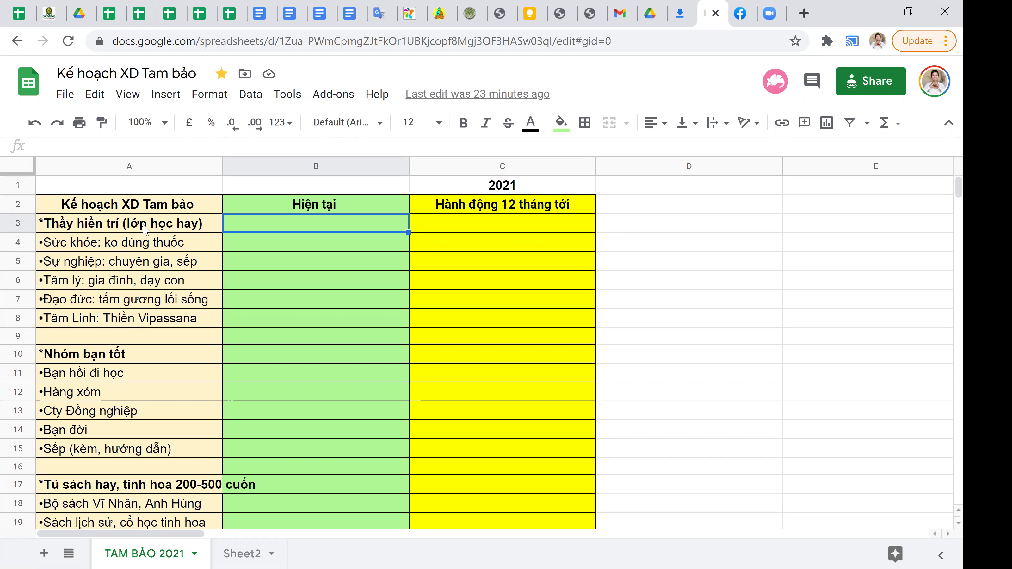
pyautogui.click(155, 250)
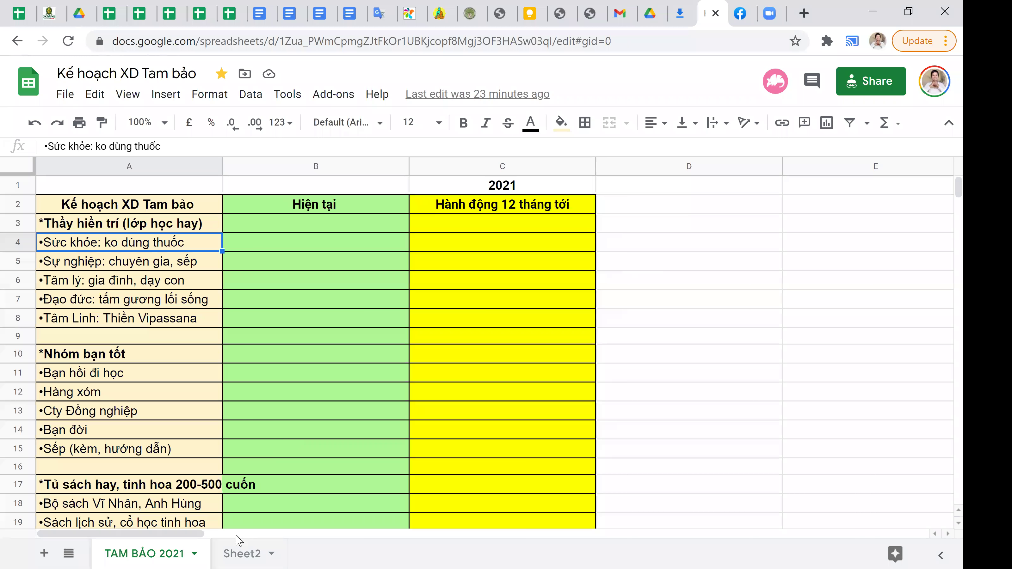
pyautogui.click(238, 552)
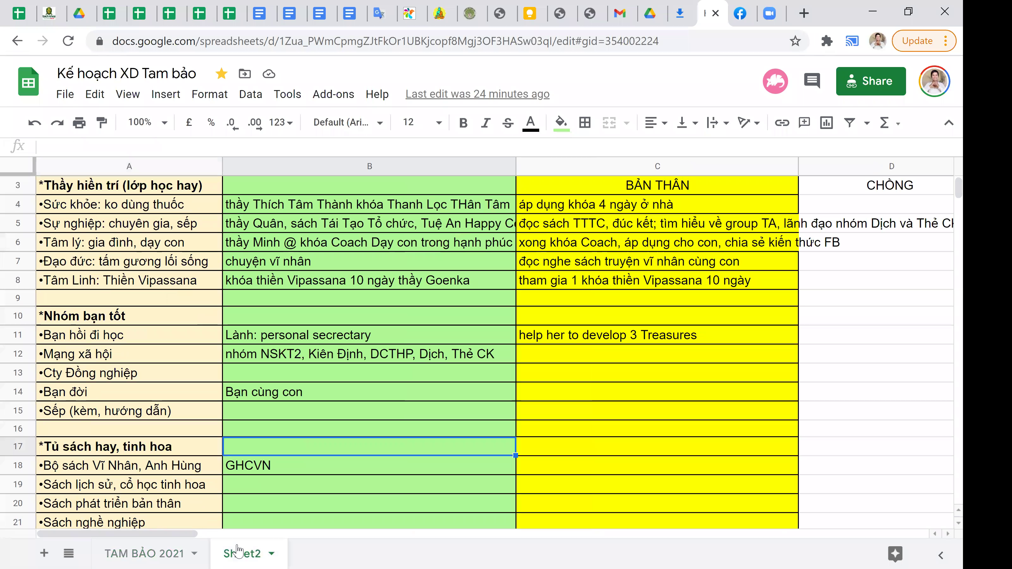
# Step: Examine the *Thầy hiền trí entries in rows 4 to 8, from Sức khỏe to Tâm Linh, with their teachers, courses and personal actions
pyautogui.click(258, 209)
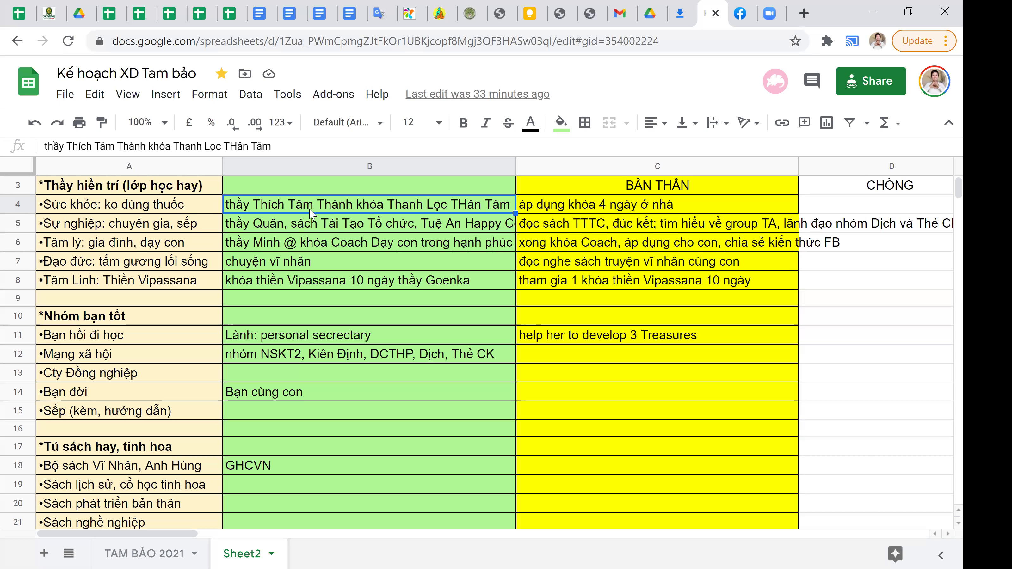
pyautogui.click(679, 213)
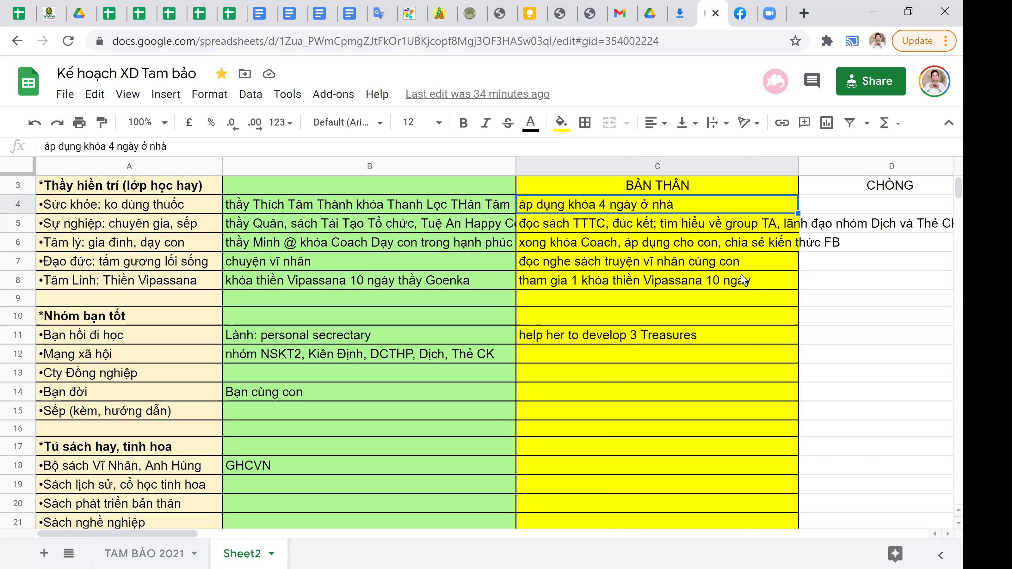
pyautogui.click(836, 210)
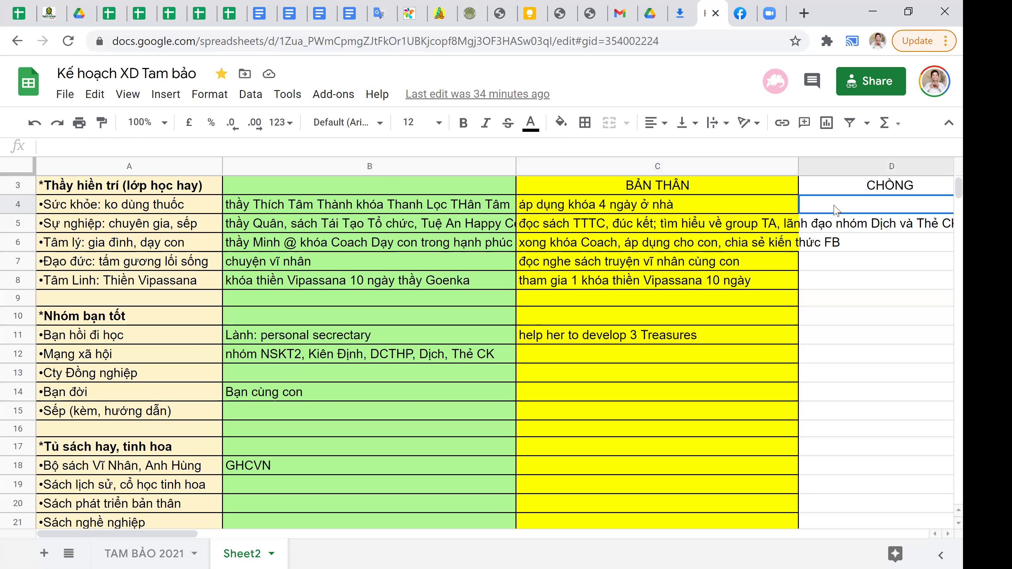
pyautogui.press('Return')
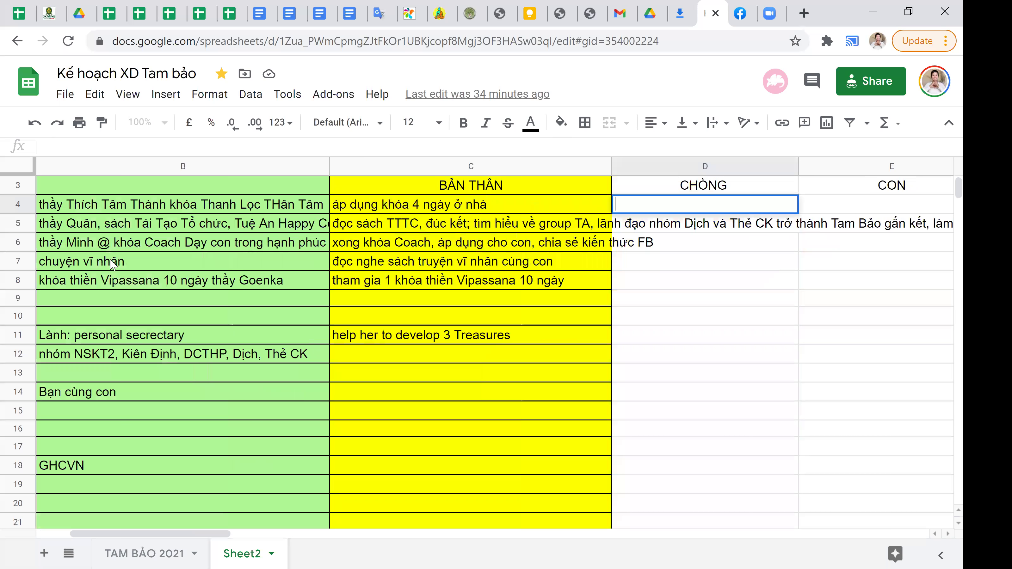
pyautogui.click(235, 233)
pyautogui.press('Left')
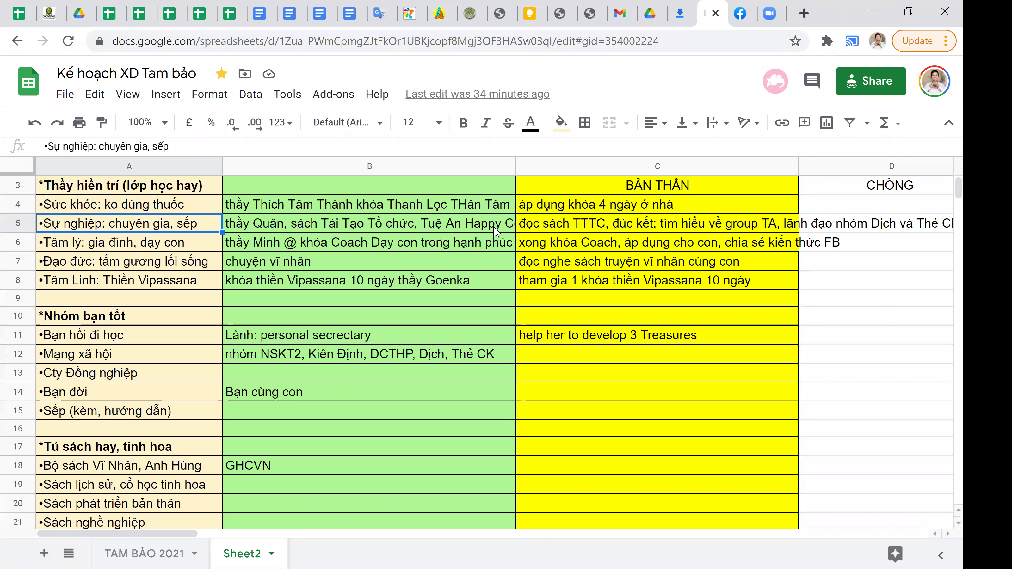
pyautogui.click(220, 243)
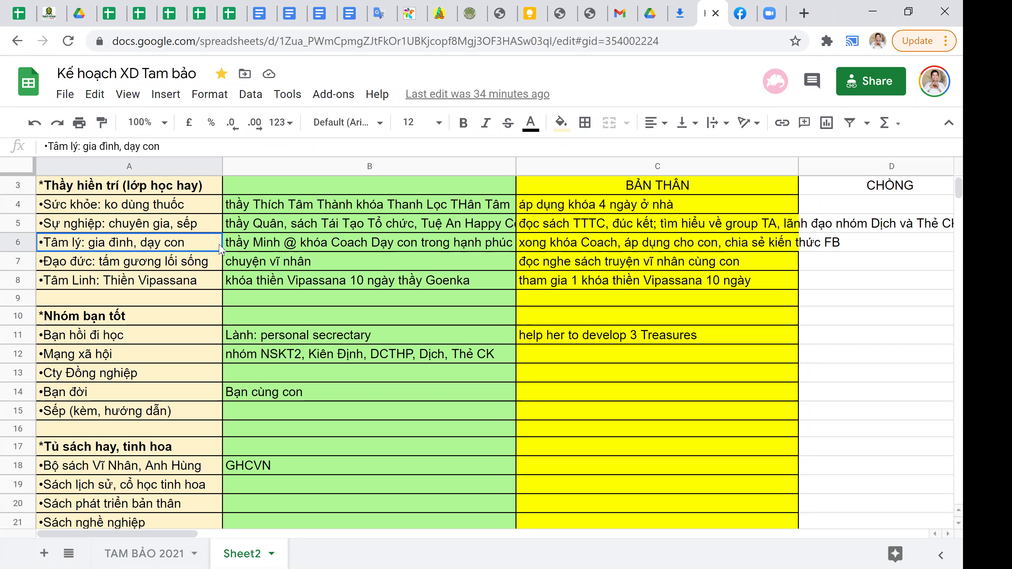
pyautogui.click(248, 250)
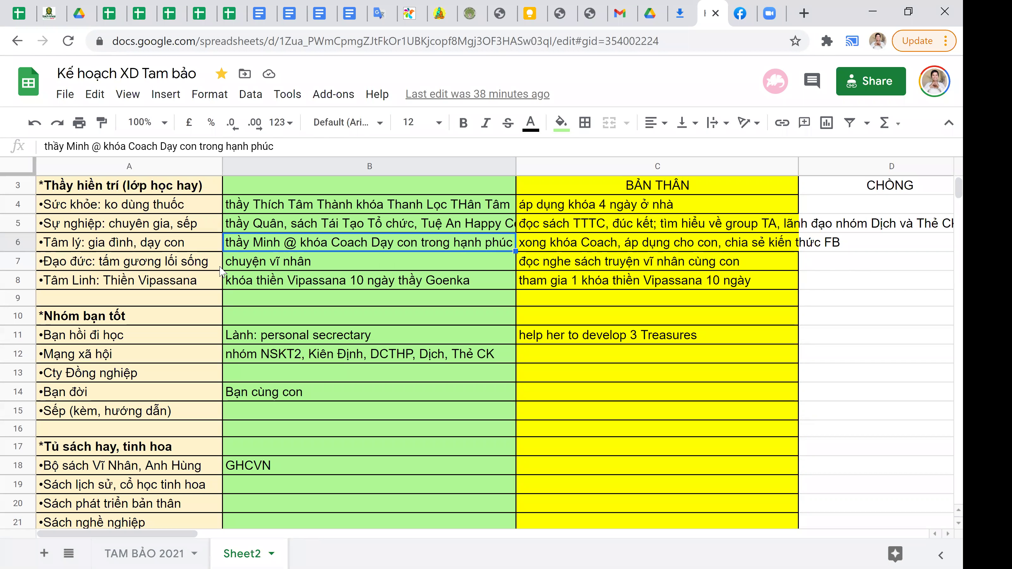
pyautogui.click(245, 269)
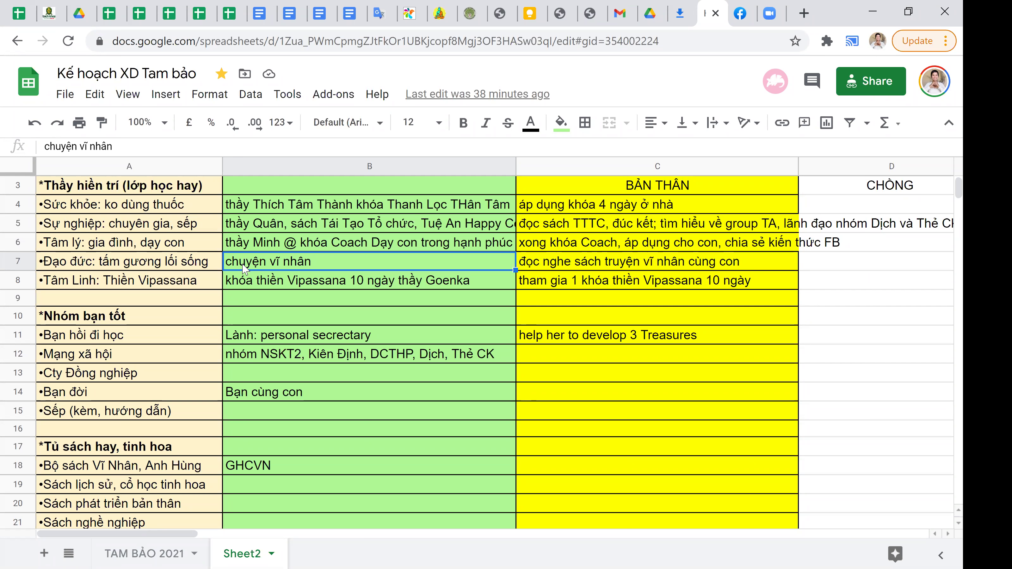
pyautogui.click(174, 261)
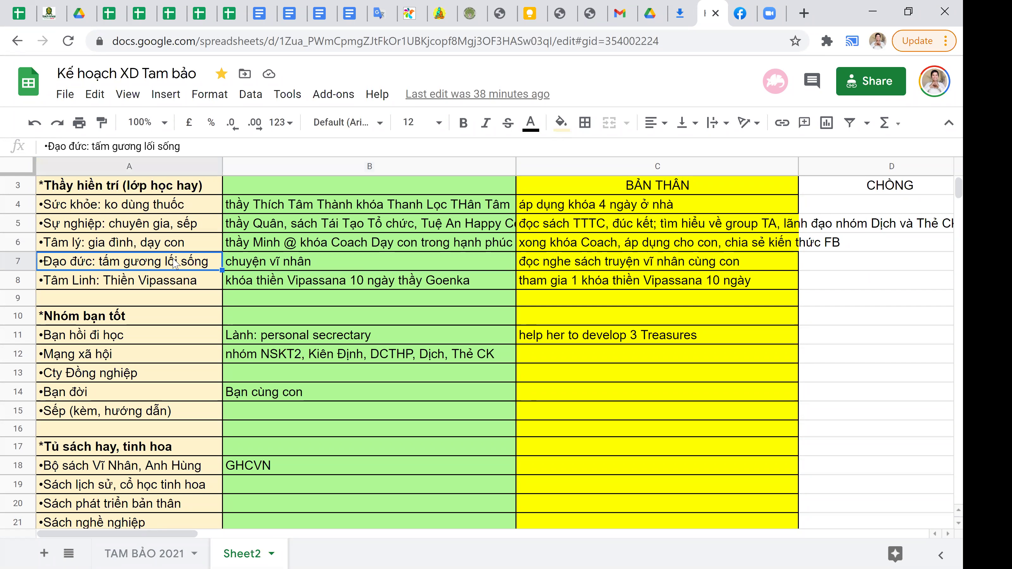
pyautogui.click(243, 264)
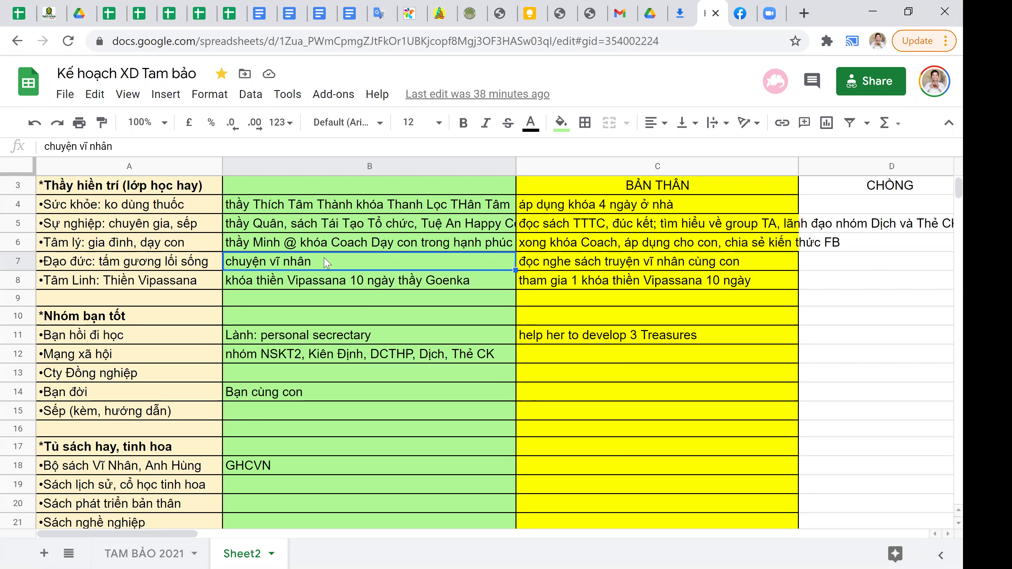
pyautogui.click(173, 281)
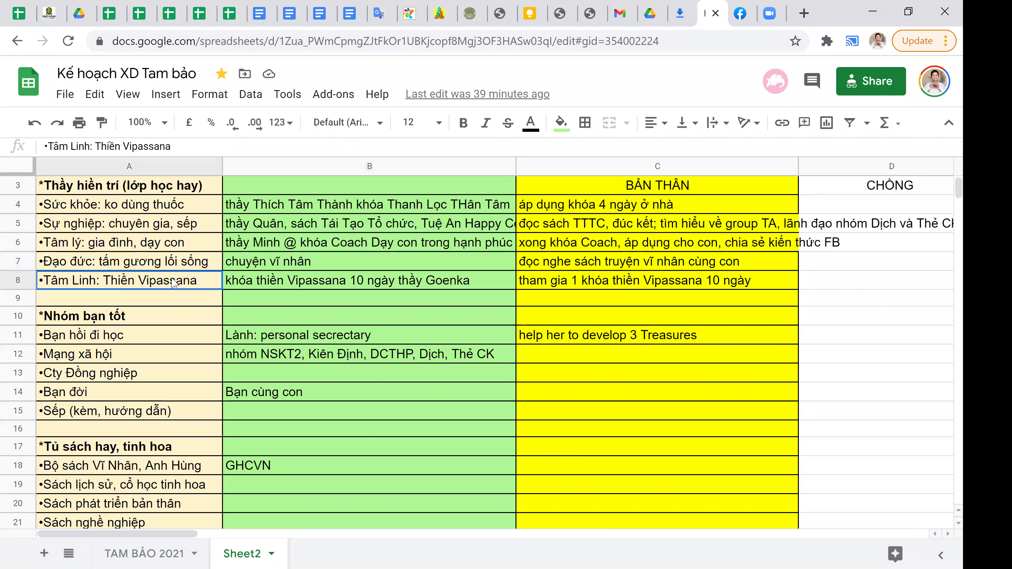
pyautogui.click(315, 286)
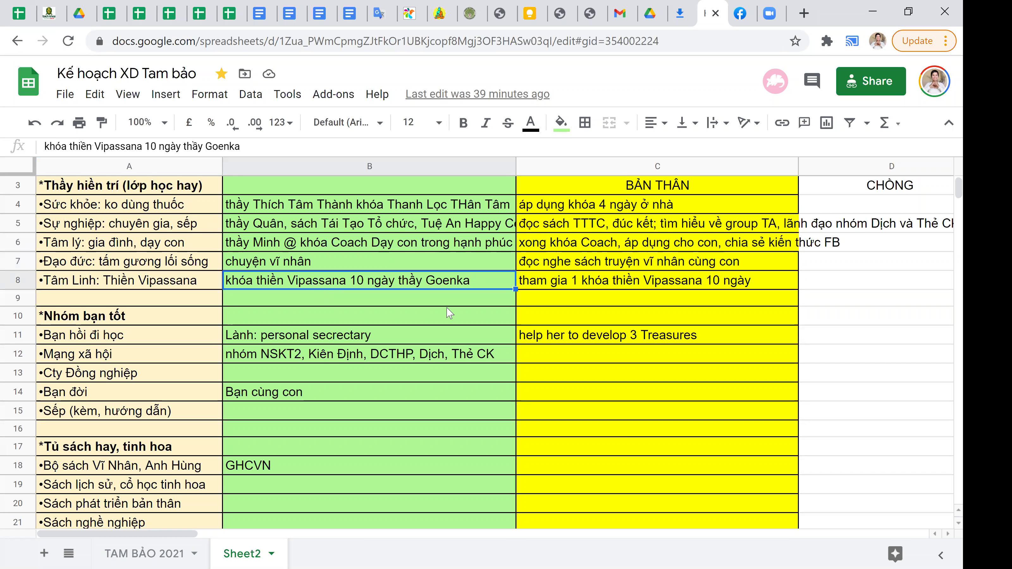
# Step: Append ", nhập thất" to the BẢN THÂN action for Tâm Linh: Thiền Vipassana in cell C8
pyautogui.click(617, 286)
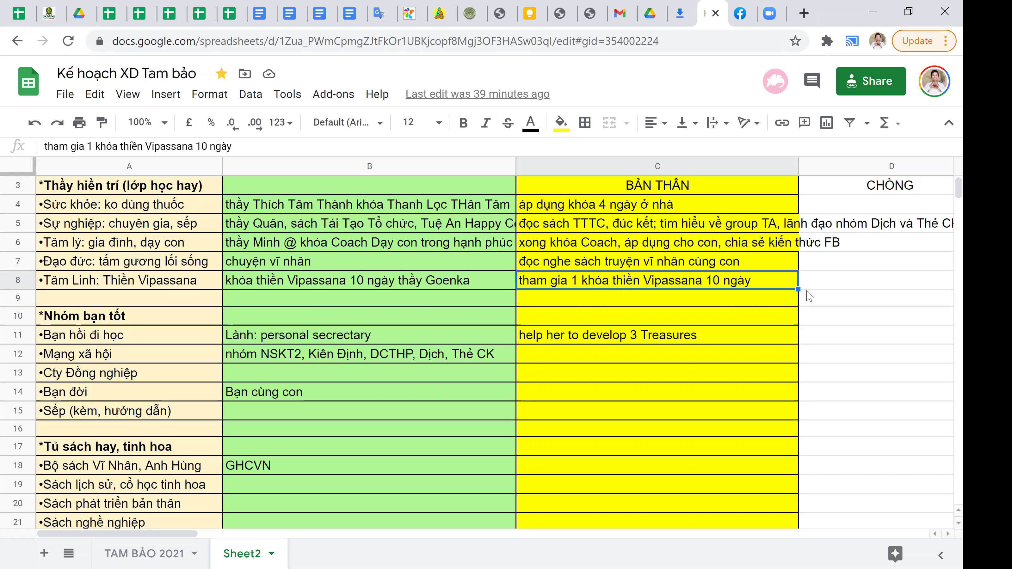
pyautogui.doubleClick(776, 285)
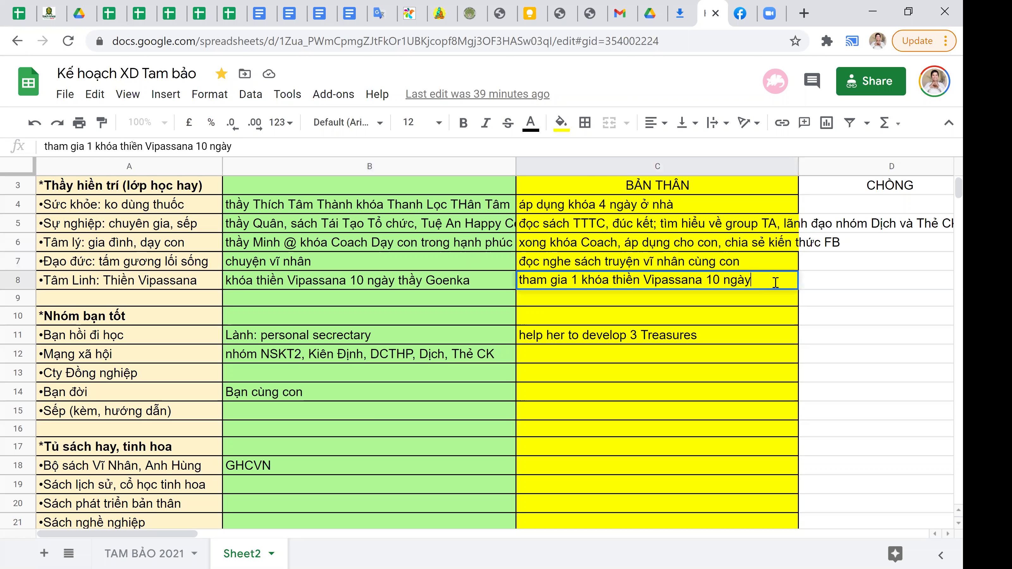
pyautogui.write(', nha6')
pyautogui.press('BackSpace')
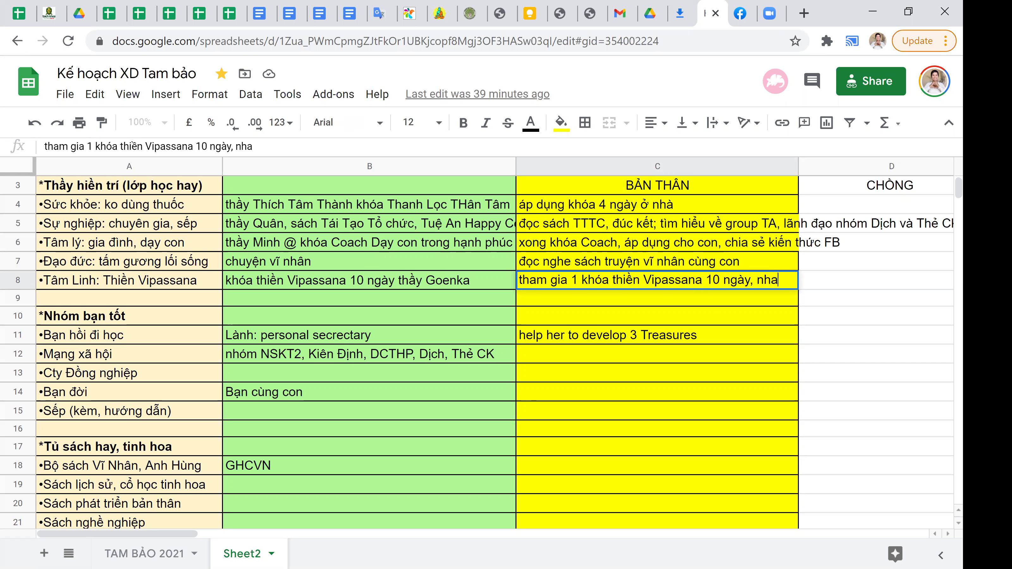
pyautogui.write('61')
pyautogui.press('BackSpace')
pyautogui.write('a6')
pyautogui.write('p tha')
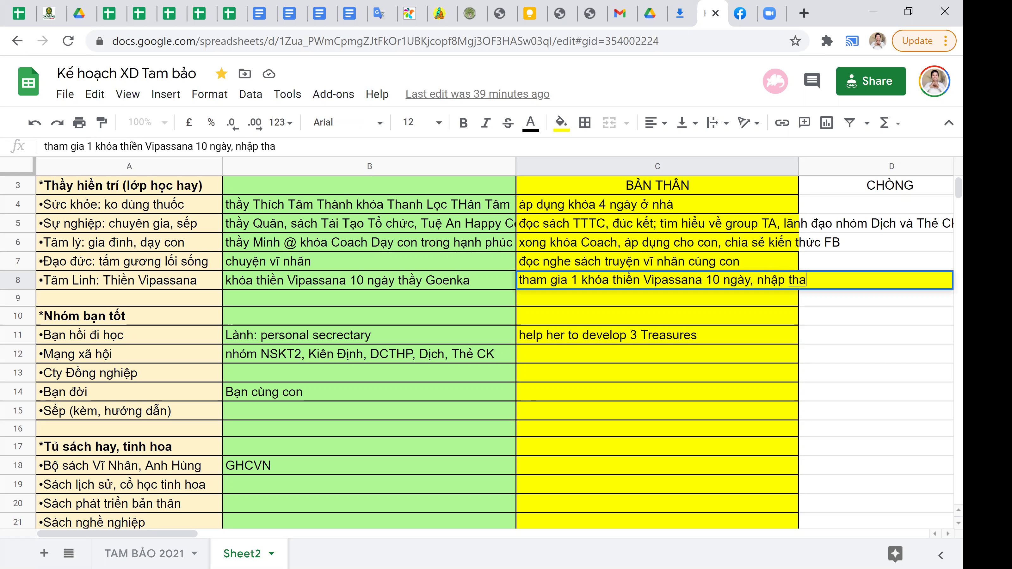
pyautogui.press('BackSpace')
pyautogui.write('ất')
pyautogui.press('Return')
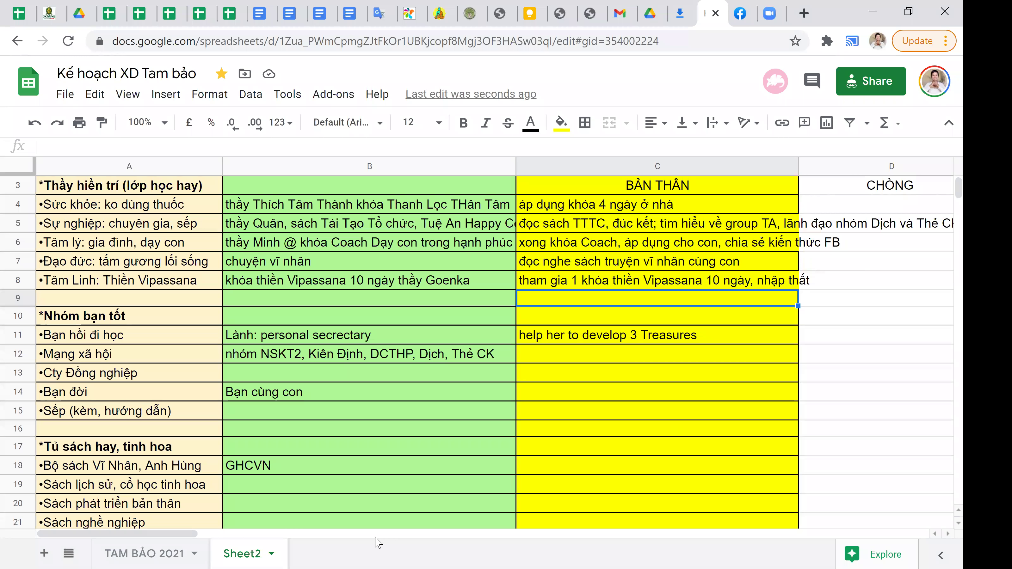
# Step: Examine the *Nhóm bạn tốt entries from Bạn hồi đi học to Sếp, ending at the *Tủ sách hay heading
pyautogui.click(113, 319)
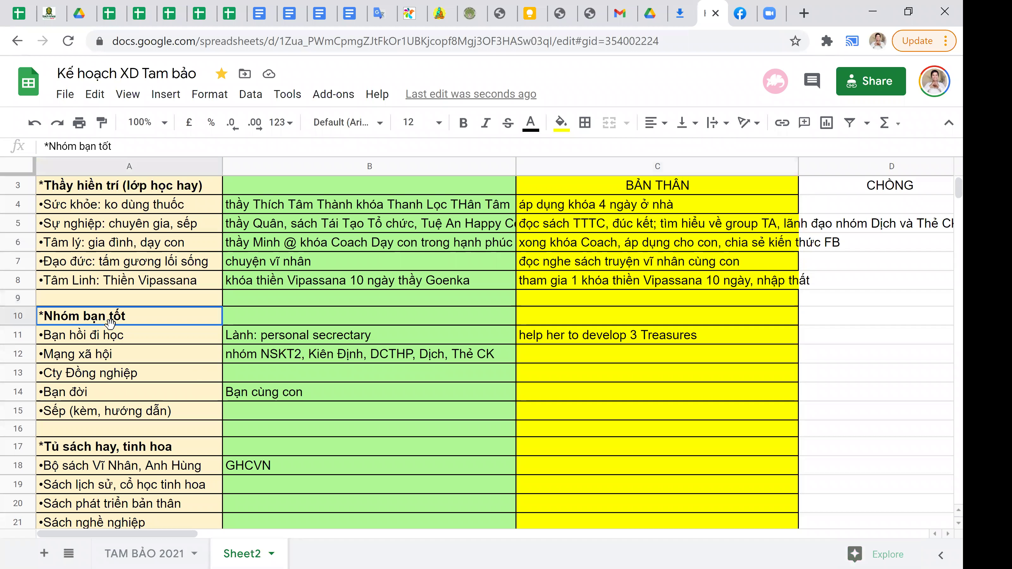
pyautogui.press('Right')
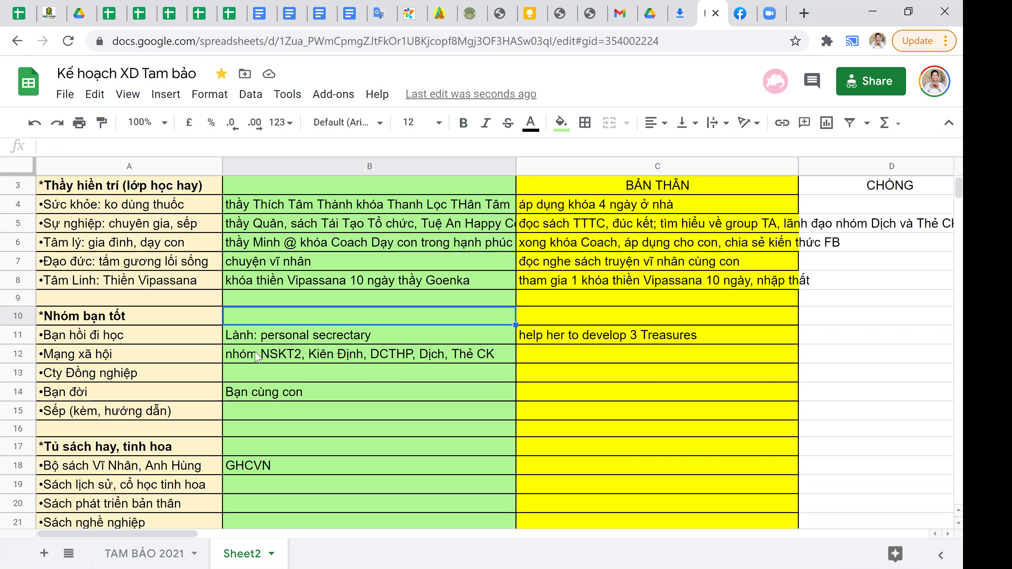
pyautogui.click(268, 342)
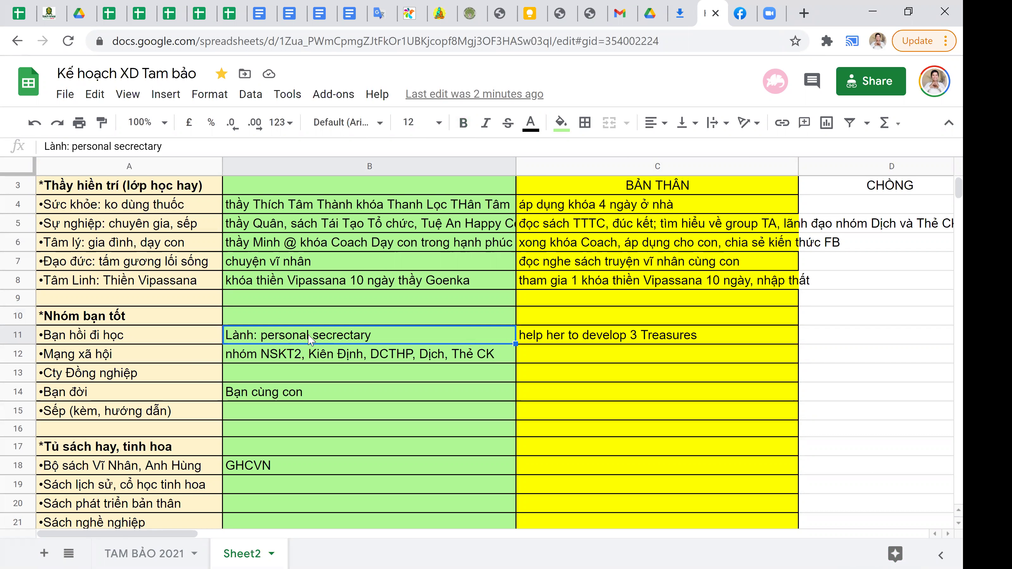
pyautogui.click(278, 359)
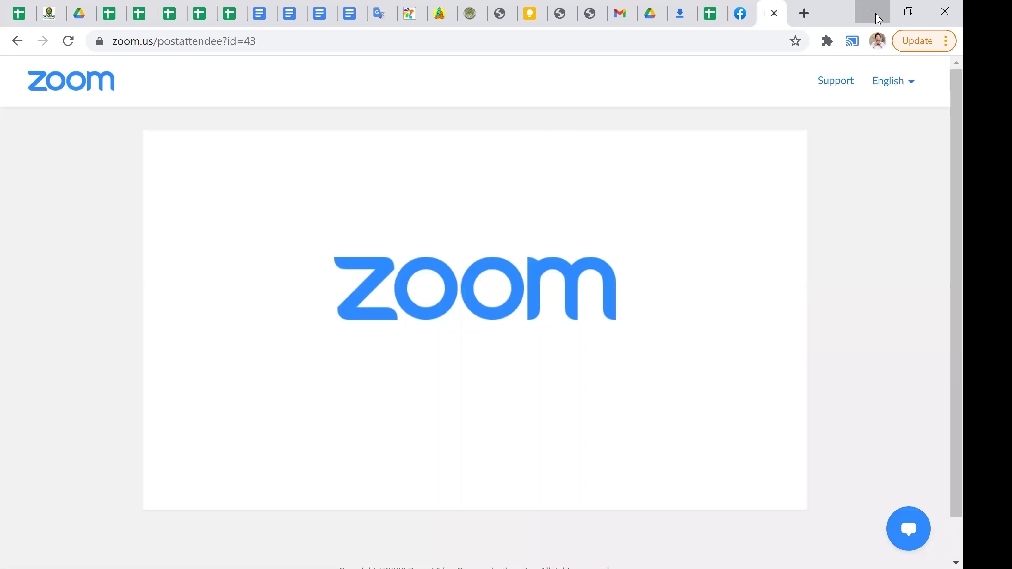
pyautogui.click(710, 10)
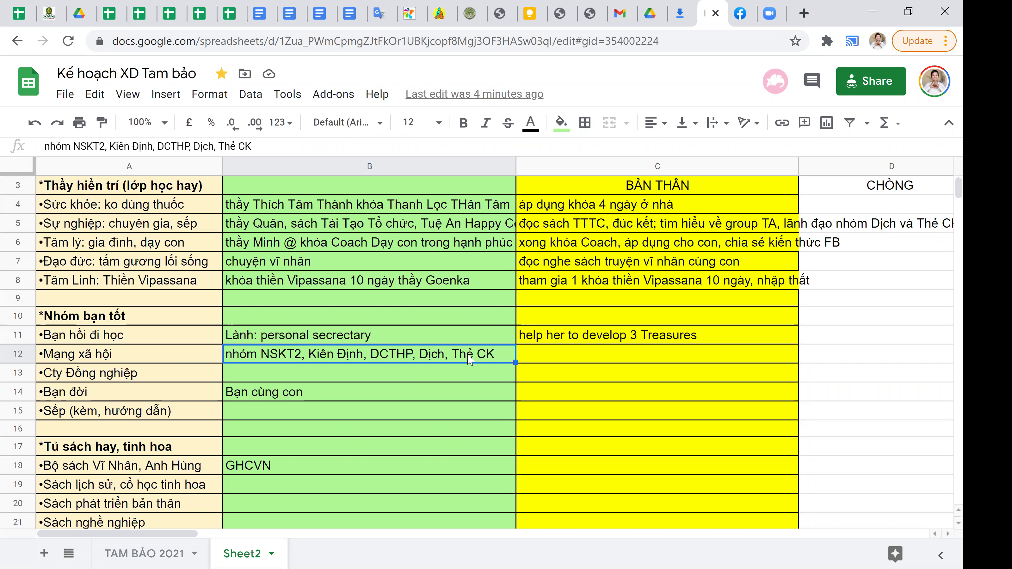
pyautogui.click(213, 376)
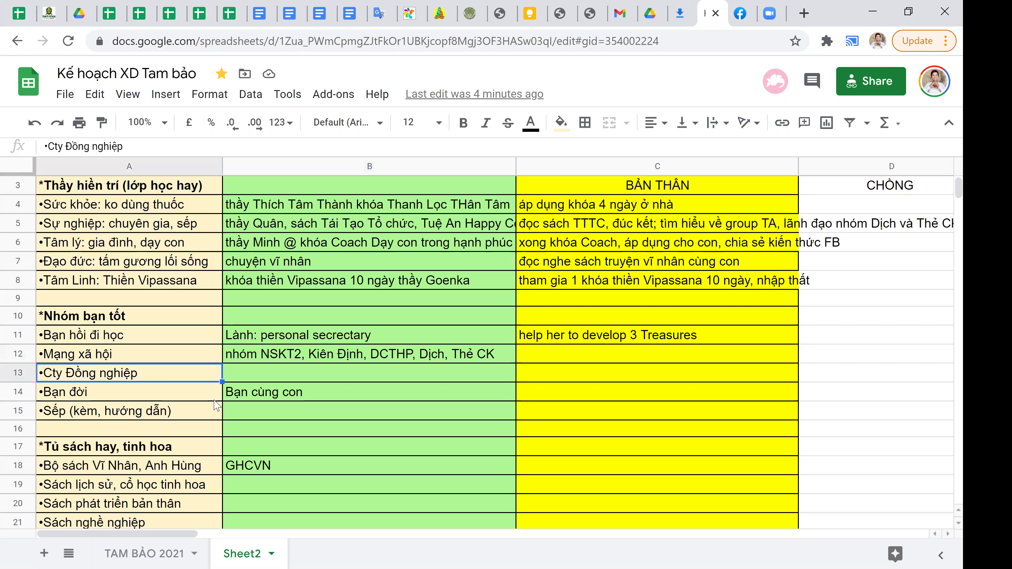
pyautogui.click(256, 375)
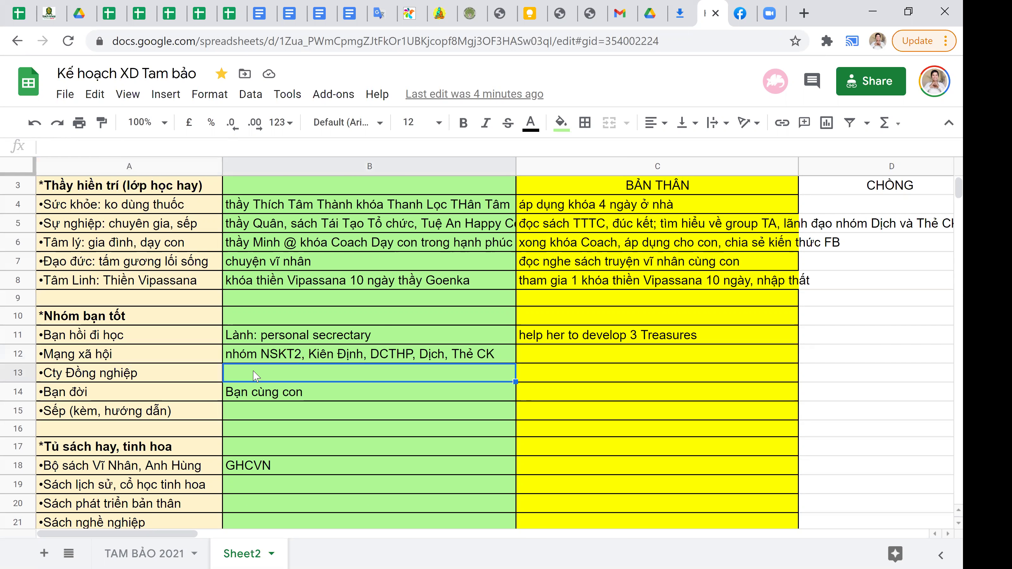
pyautogui.click(140, 393)
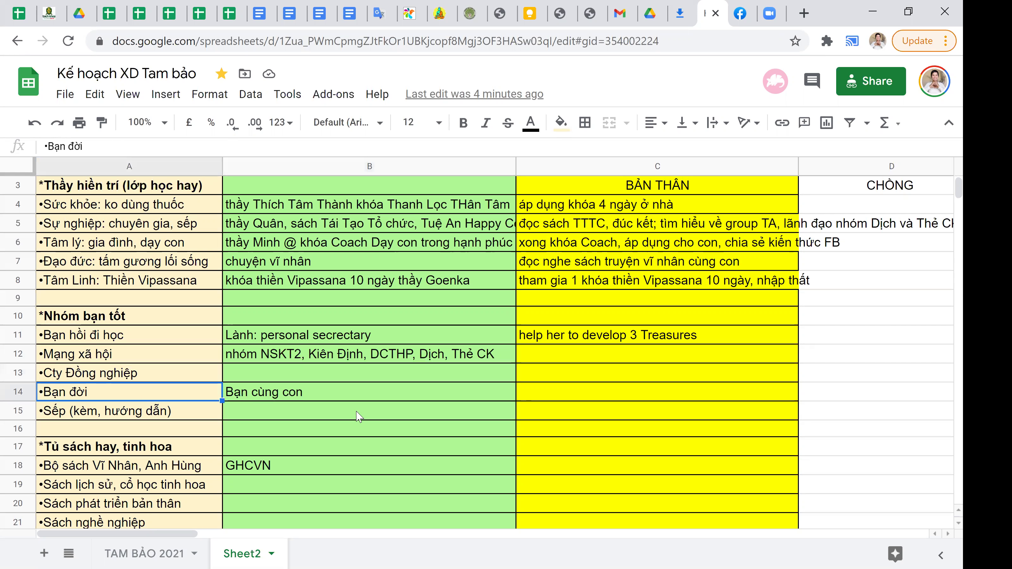
pyautogui.click(345, 398)
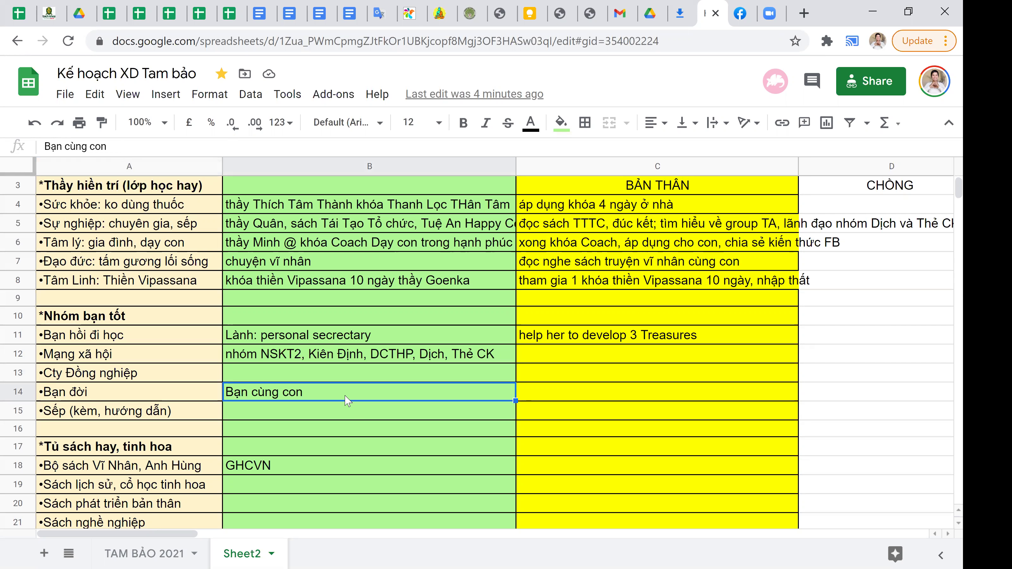
pyautogui.press('Down')
pyautogui.press('Down')
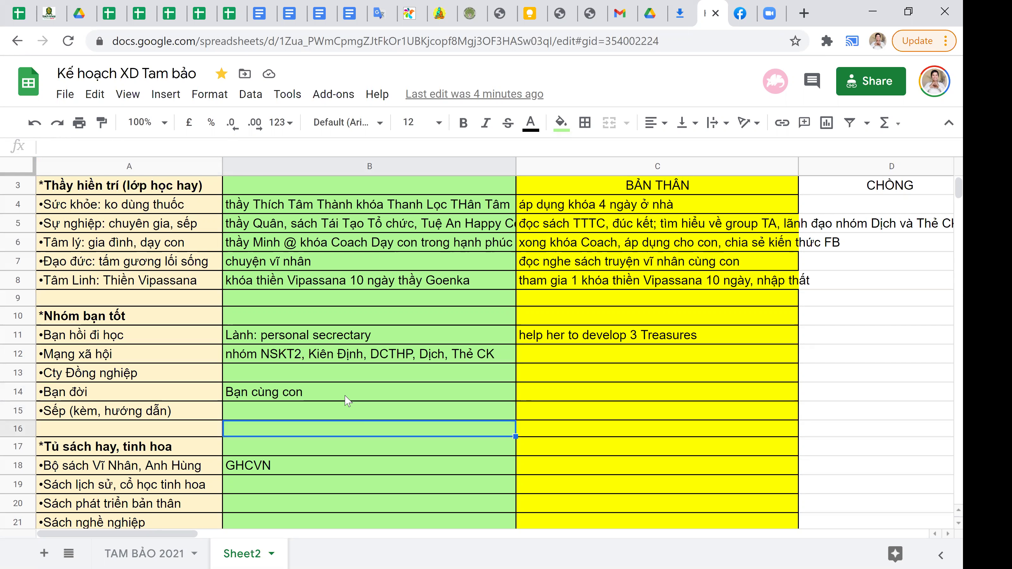
pyautogui.click(326, 397)
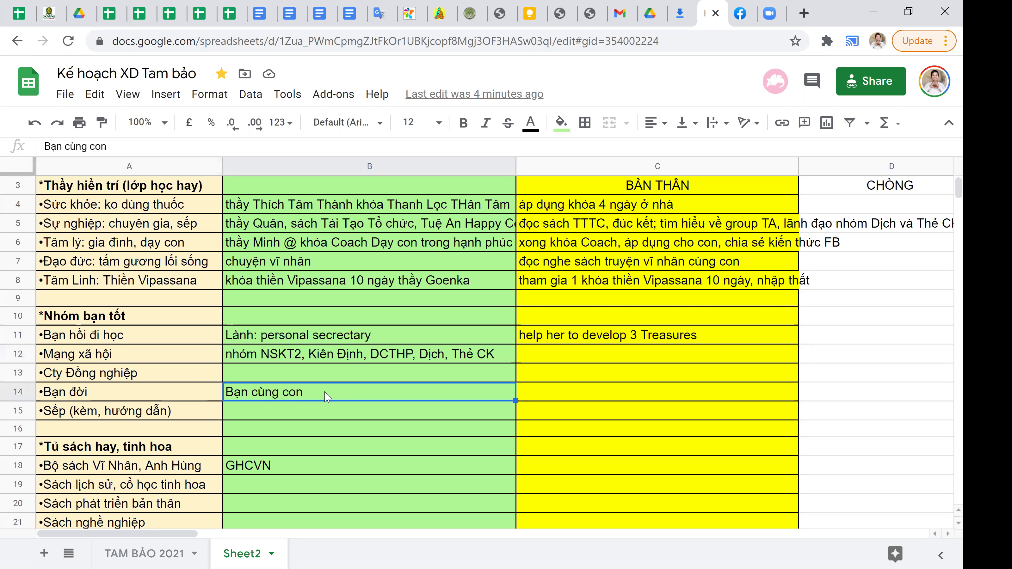
pyautogui.press('Down')
pyautogui.press('Down')
pyautogui.press('Down')
pyautogui.press('Down')
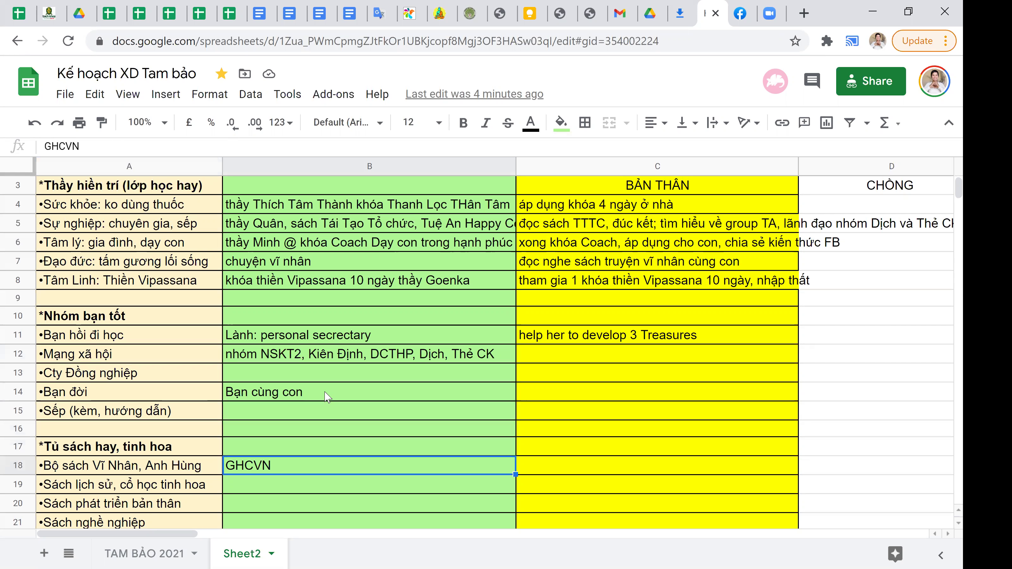
pyautogui.click(167, 416)
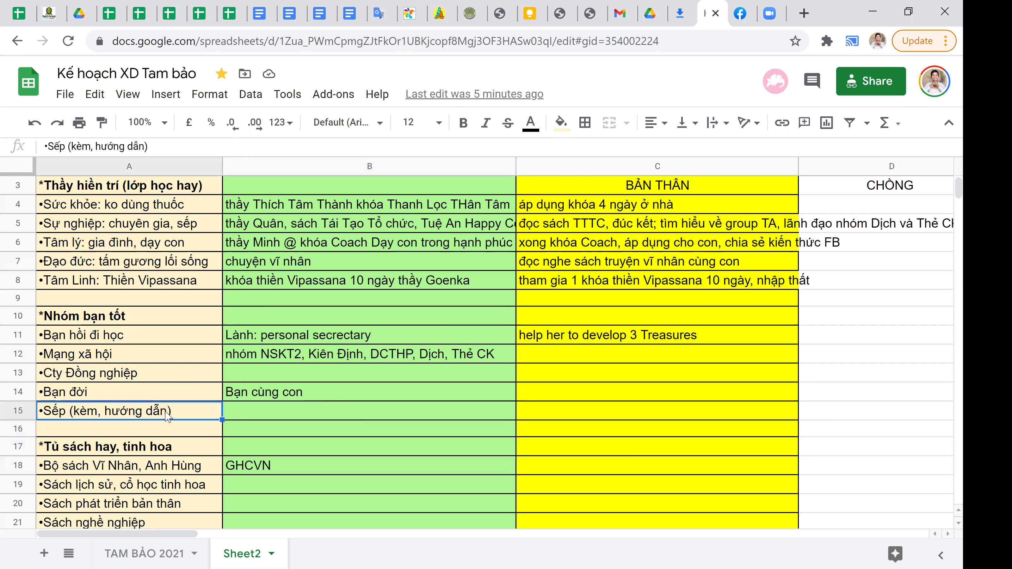
pyautogui.press('Down')
pyautogui.press('Down')
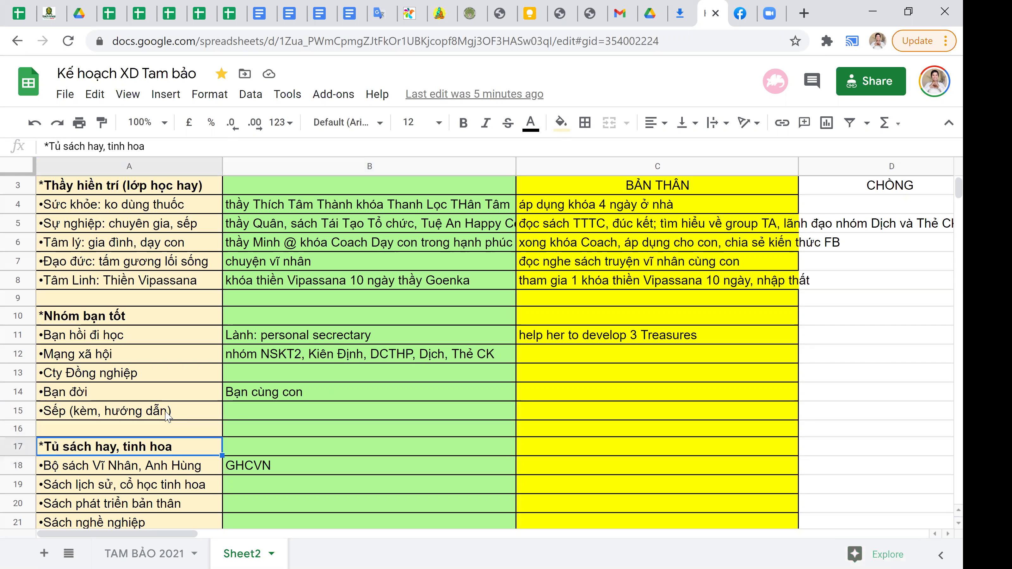
# Step: Examine the *Tủ sách hay, tinh hoa list in rows 17 to 30, focusing on Bộ sách Vĩ Nhân, Anh Hùng and Sách lịch sử, cổ học tinh hoa
pyautogui.click(168, 416)
pyautogui.press('Down')
pyautogui.press('Down')
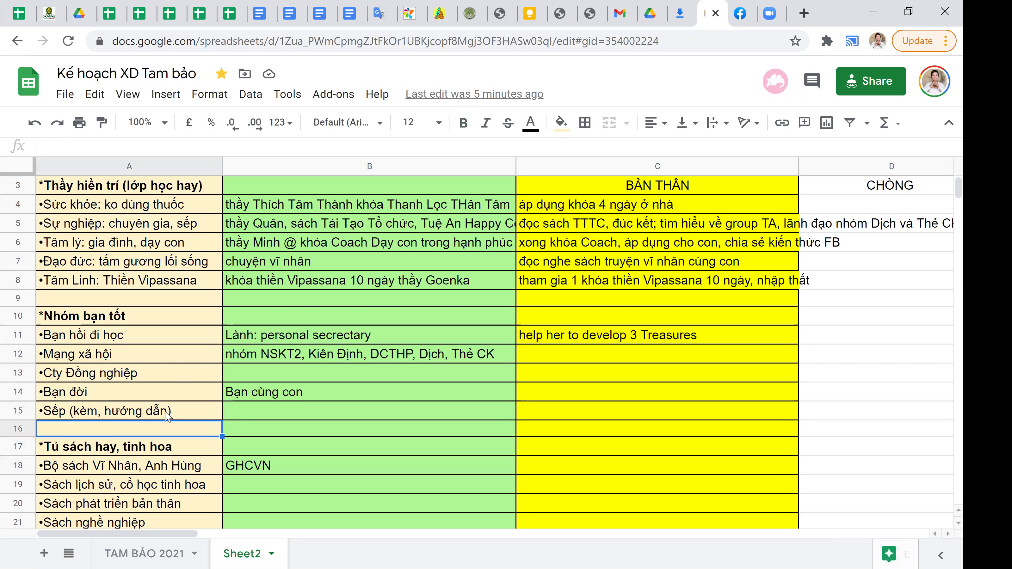
pyautogui.press('Down')
pyautogui.press('Down')
pyautogui.press('Down')
pyautogui.press('Down')
pyautogui.press('Down')
pyautogui.press('Down')
pyautogui.press('Down')
pyautogui.press('Down')
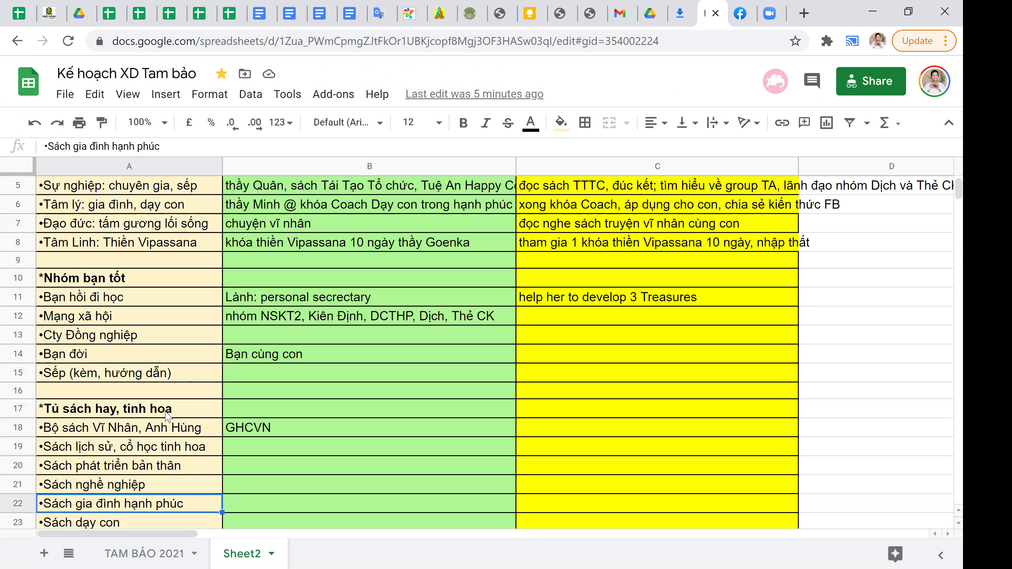
pyautogui.press('Down')
pyautogui.press('Down')
pyautogui.press('Down')
pyautogui.press('Down')
pyautogui.press('Down')
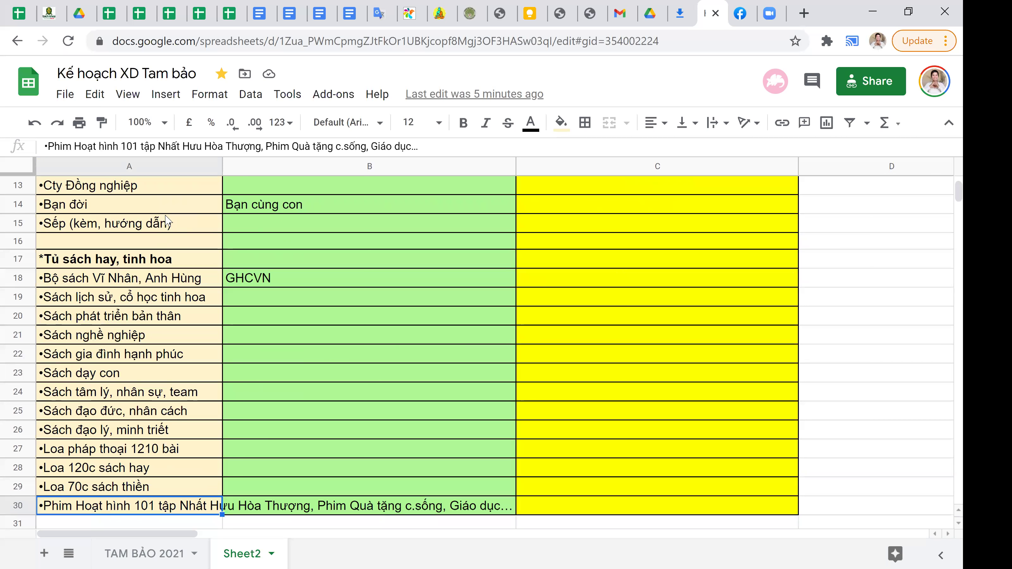
pyautogui.click(202, 284)
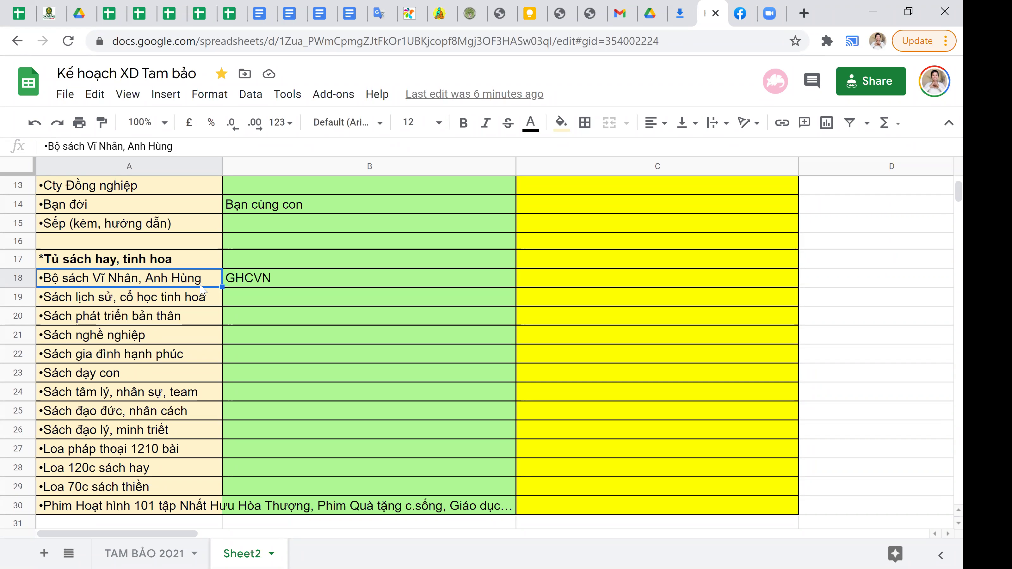
pyautogui.click(212, 306)
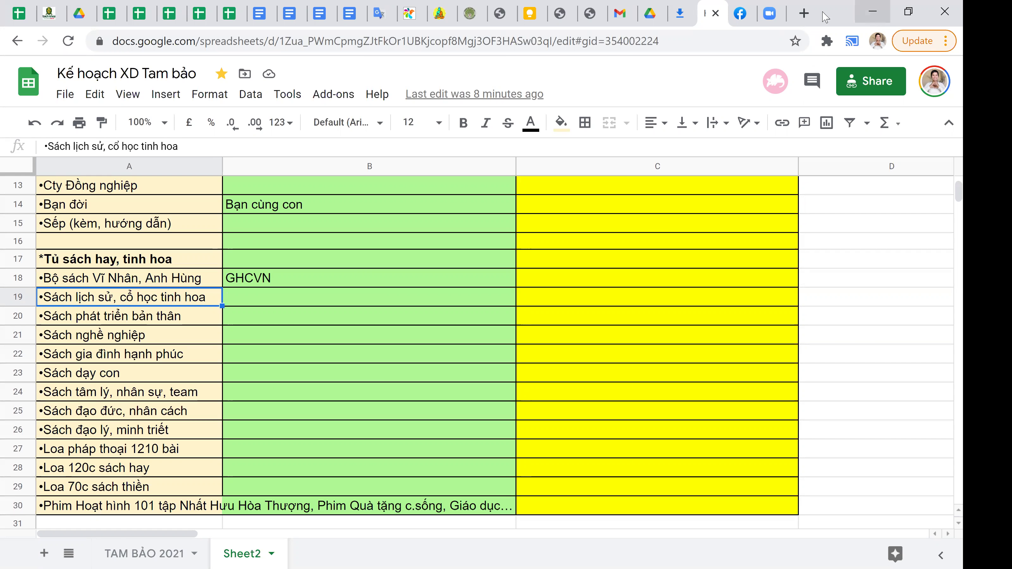
# Step: Search the web for "bke.edu.vn shop" in a new browser tab and go through bke.edu.vn's Sách, ấn phẩm link to bkeshop.com
pyautogui.click(809, 14)
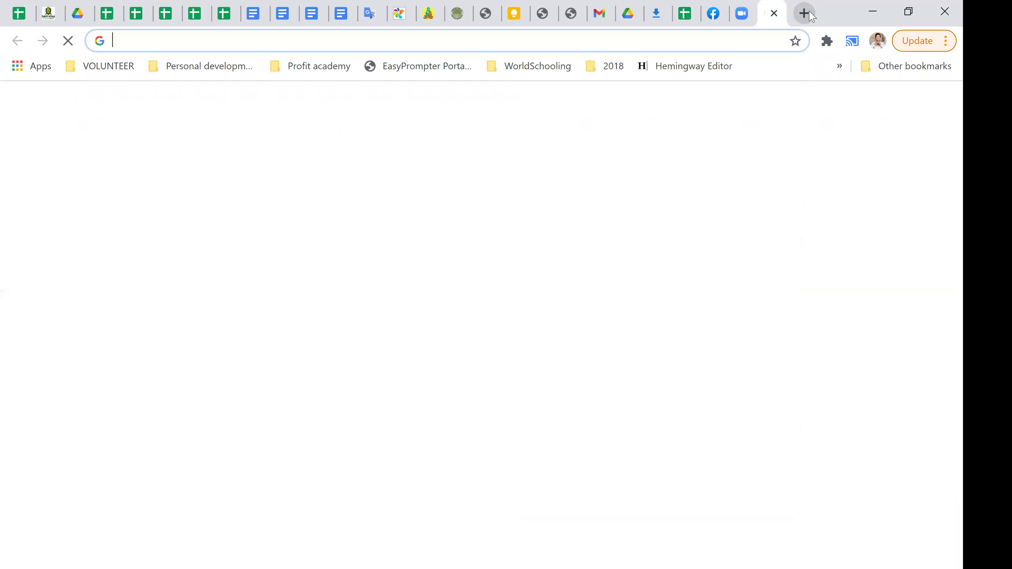
pyautogui.write('bke')
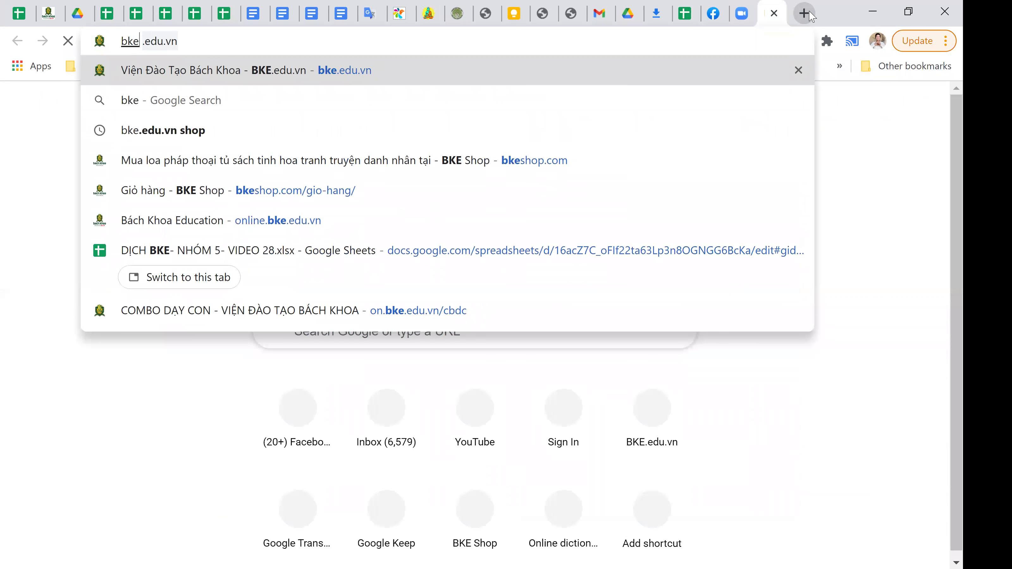
pyautogui.press('Down')
pyautogui.press('Down')
pyautogui.press('Return')
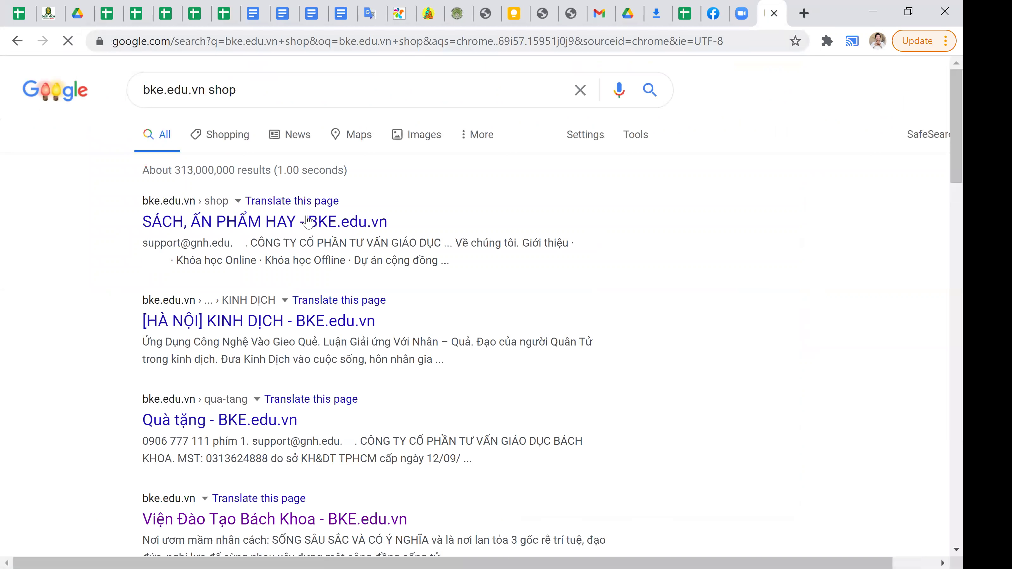
pyautogui.click(309, 222)
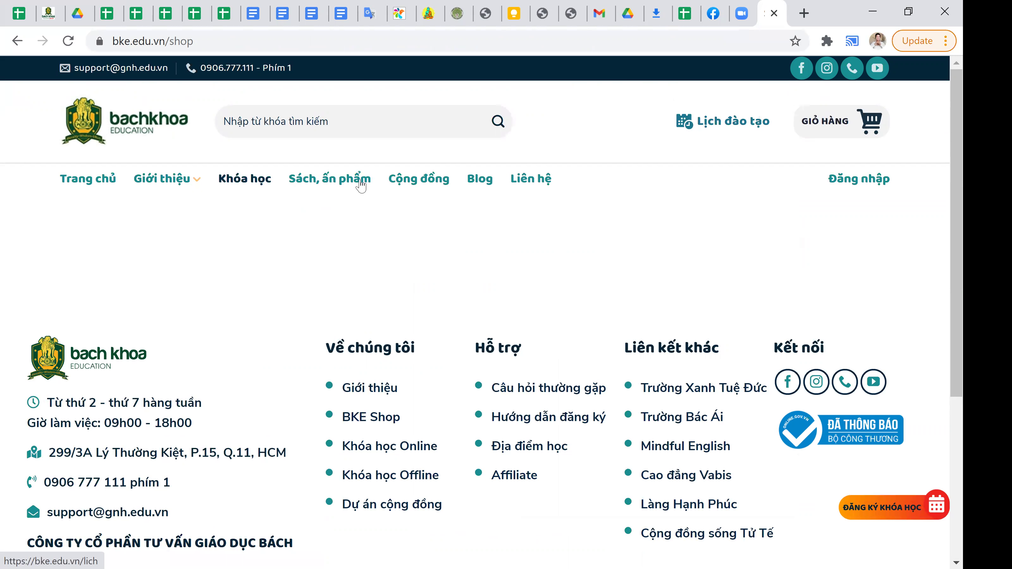
pyautogui.click(338, 180)
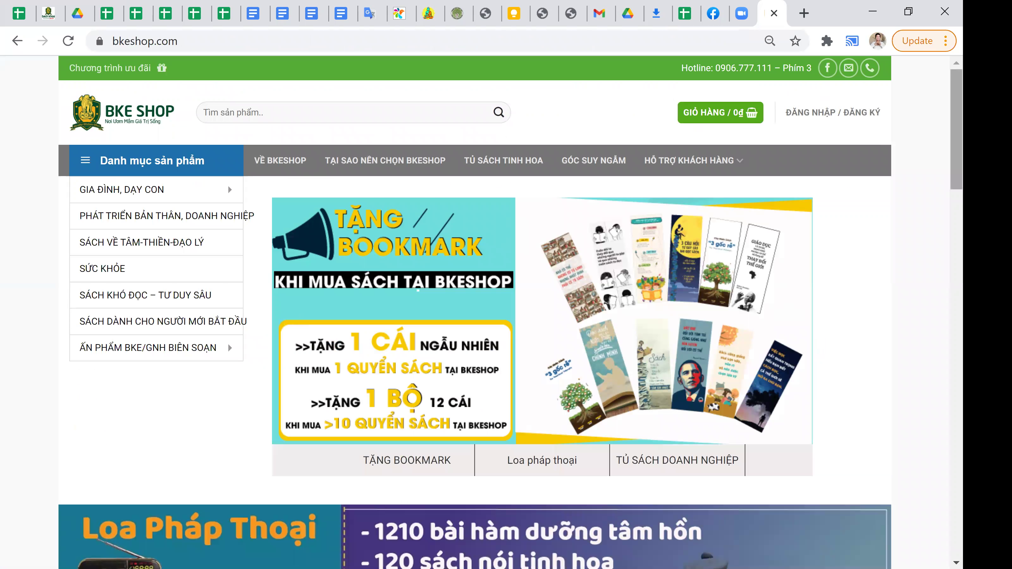
# Step: Browse the new products under Sách hay tinh tuyển on BKE Shop, from the single books to the family and business book sets
pyautogui.scroll(-3, 229, 185)
pyautogui.scroll(-7, 475, 311)
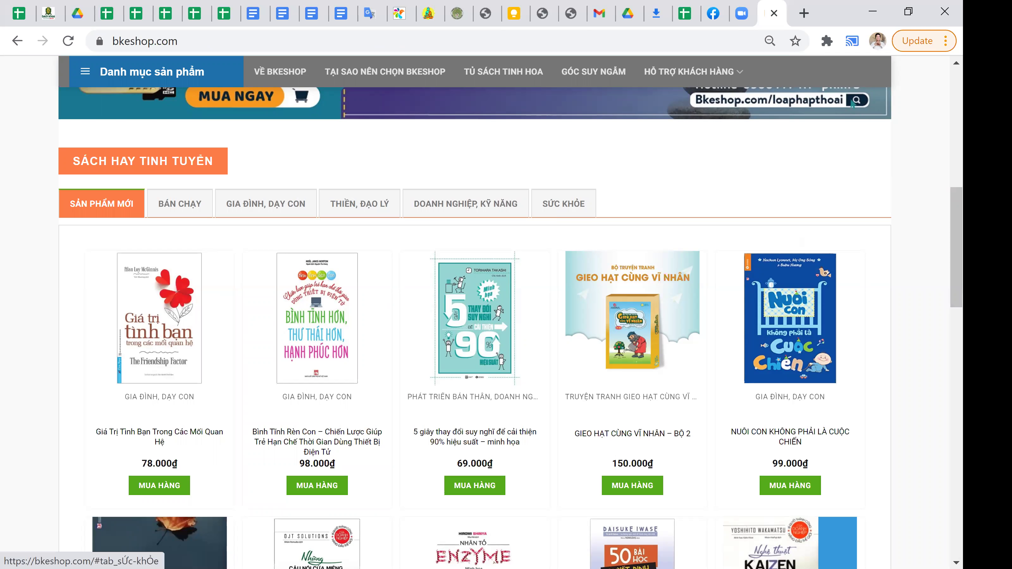
pyautogui.scroll(-3, 475, 311)
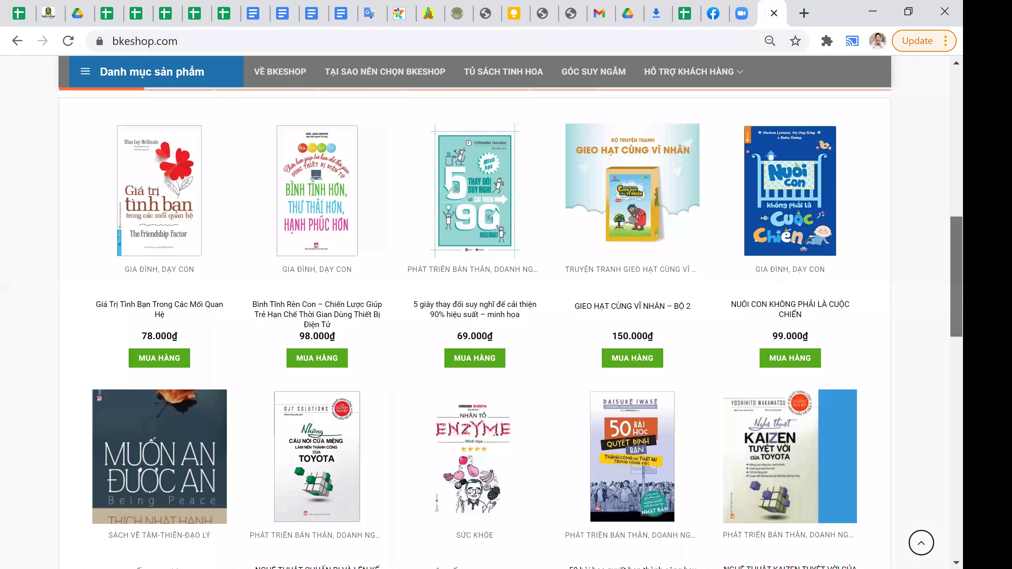
pyautogui.scroll(-5, 474, 311)
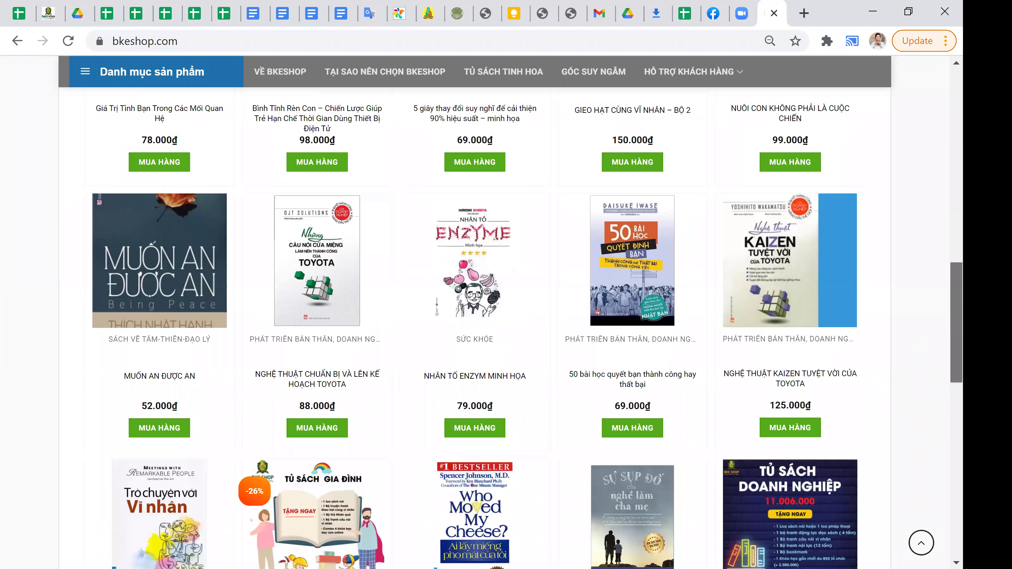
pyautogui.scroll(-4, 474, 311)
pyautogui.scroll(1, 511, 328)
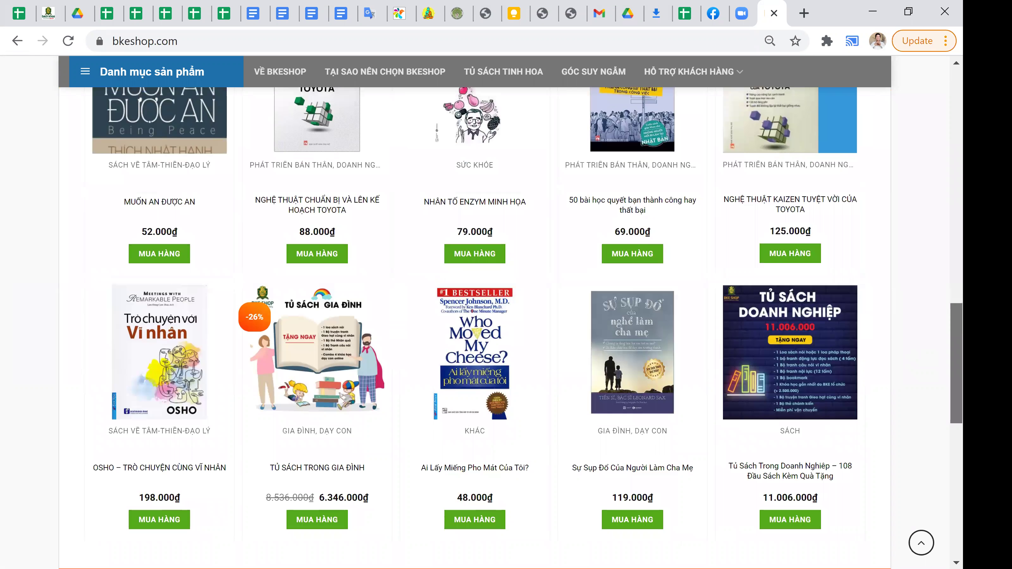
pyautogui.scroll(6, 474, 311)
pyautogui.scroll(1, 475, 311)
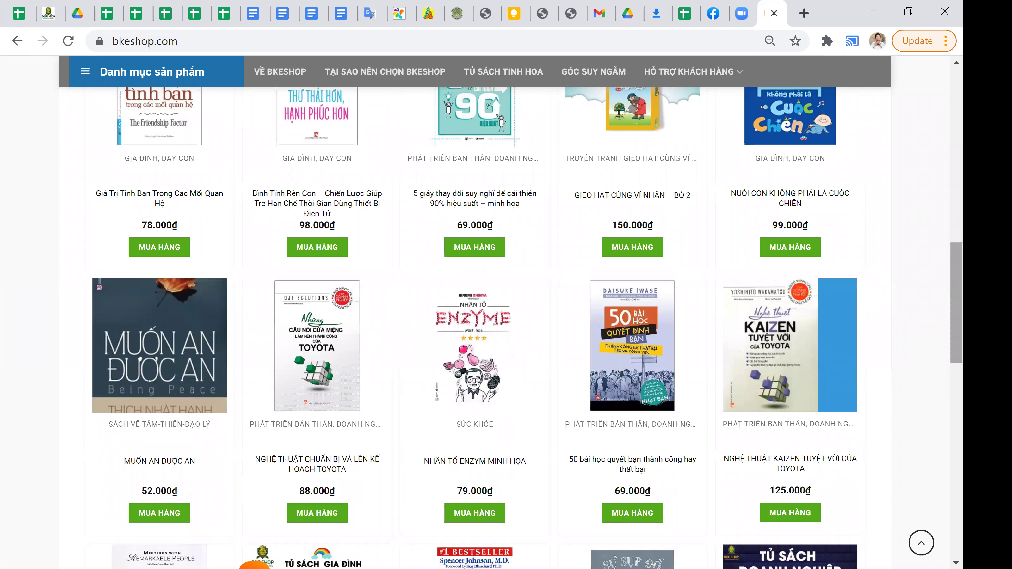
pyautogui.scroll(-9, 475, 327)
pyautogui.scroll(17, 474, 311)
pyautogui.scroll(-5, 474, 311)
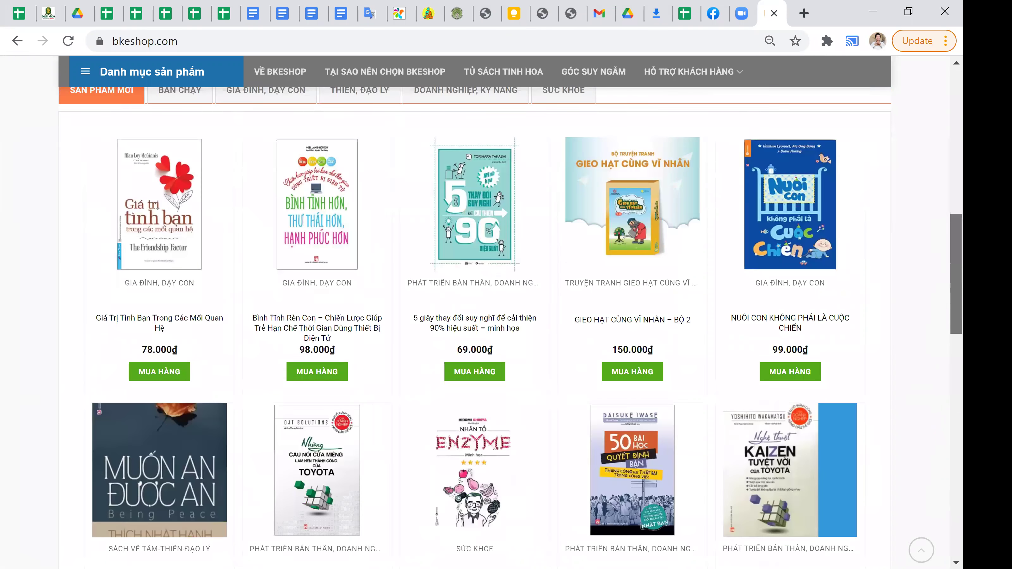
pyautogui.scroll(-1, 830, 221)
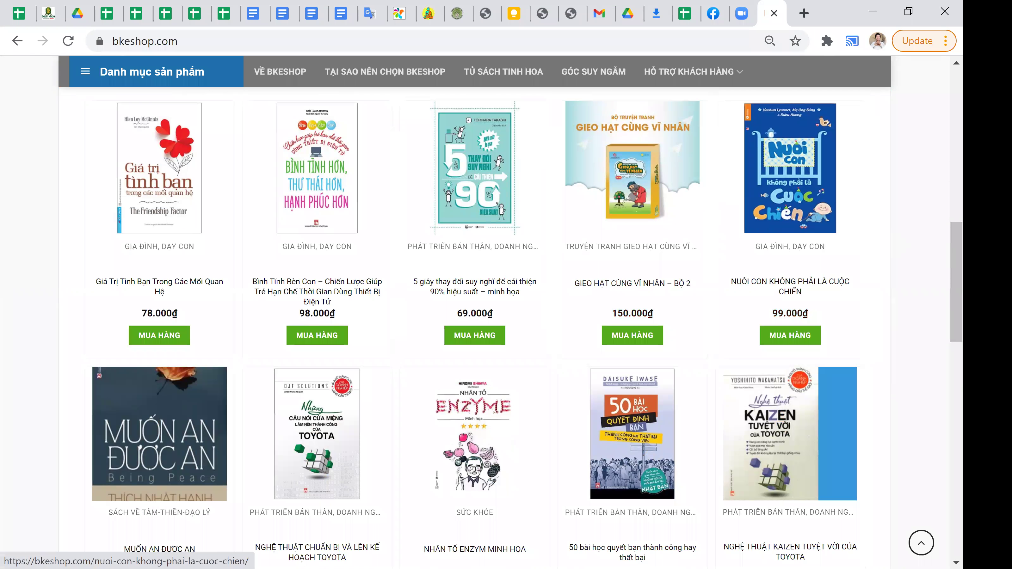
pyautogui.scroll(-1, 474, 311)
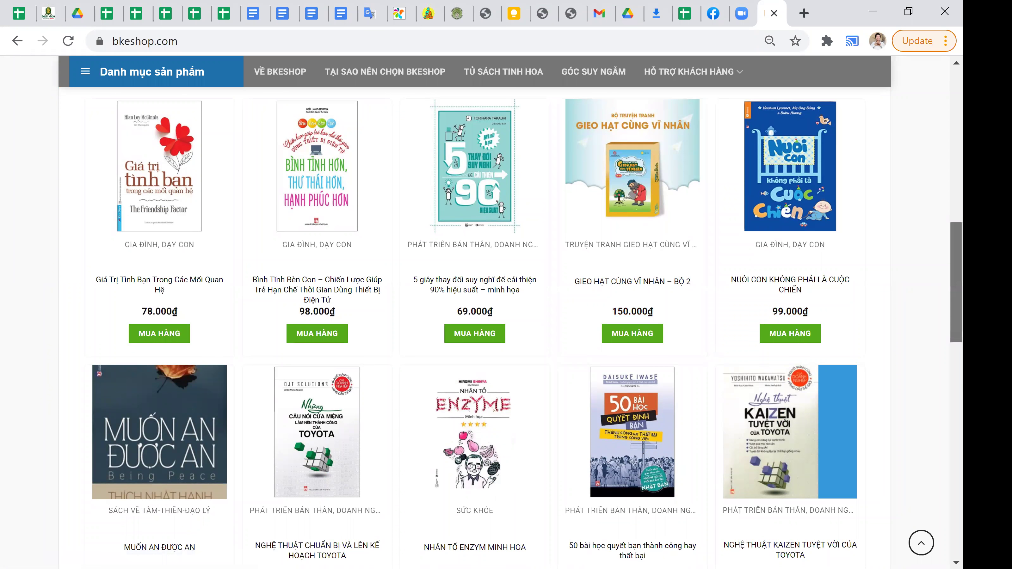
pyautogui.scroll(-5, 474, 311)
pyautogui.scroll(-5, 474, 311)
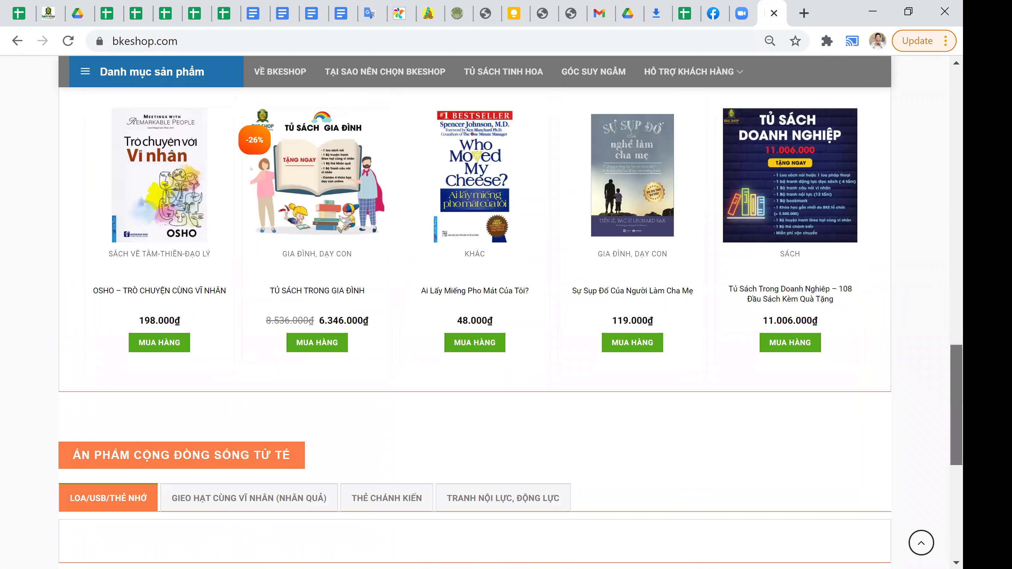
pyautogui.scroll(5, 945, 168)
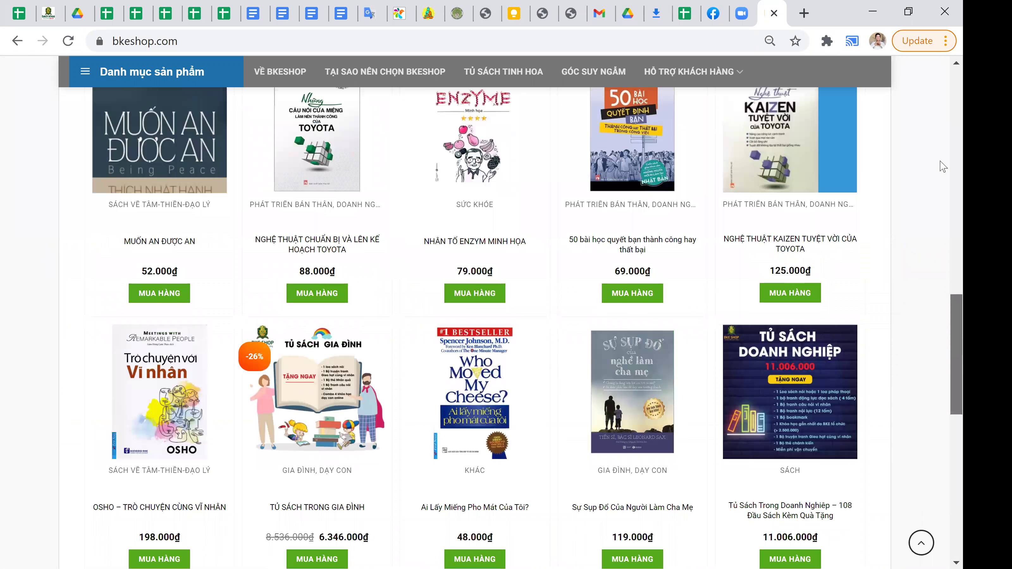
pyautogui.scroll(10, 945, 168)
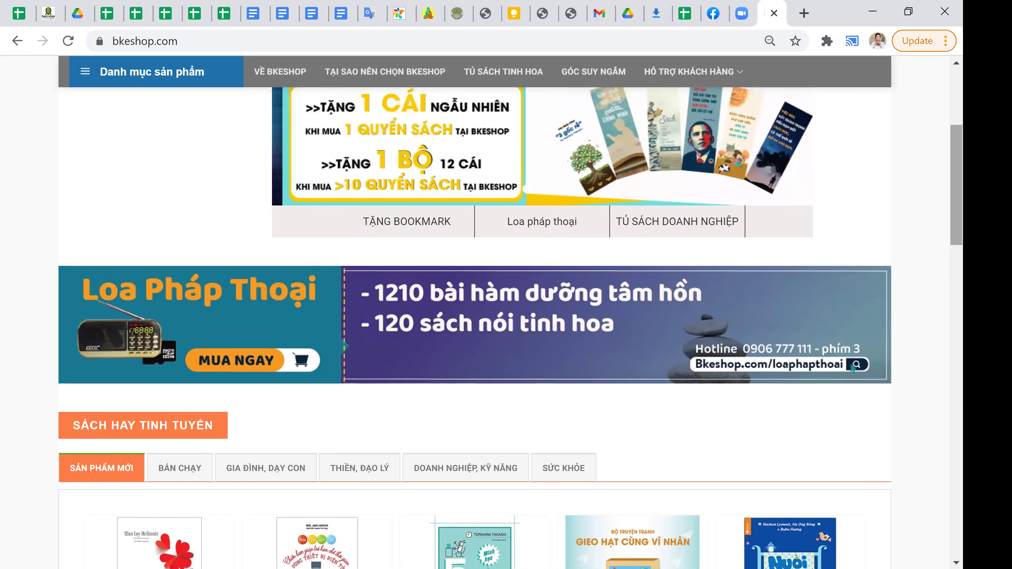
pyautogui.scroll(-2, 507, 311)
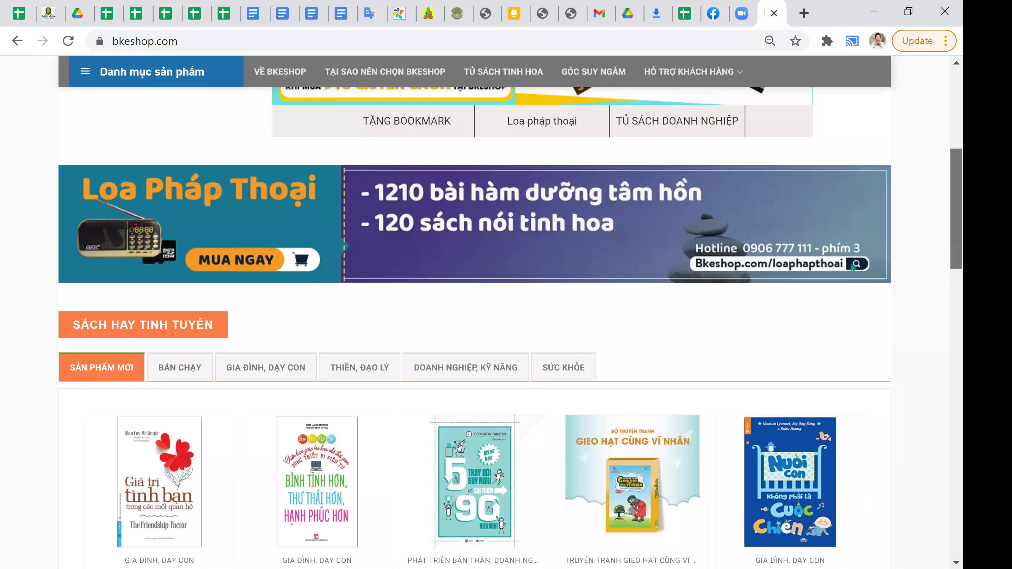
pyautogui.scroll(-1, 510, 328)
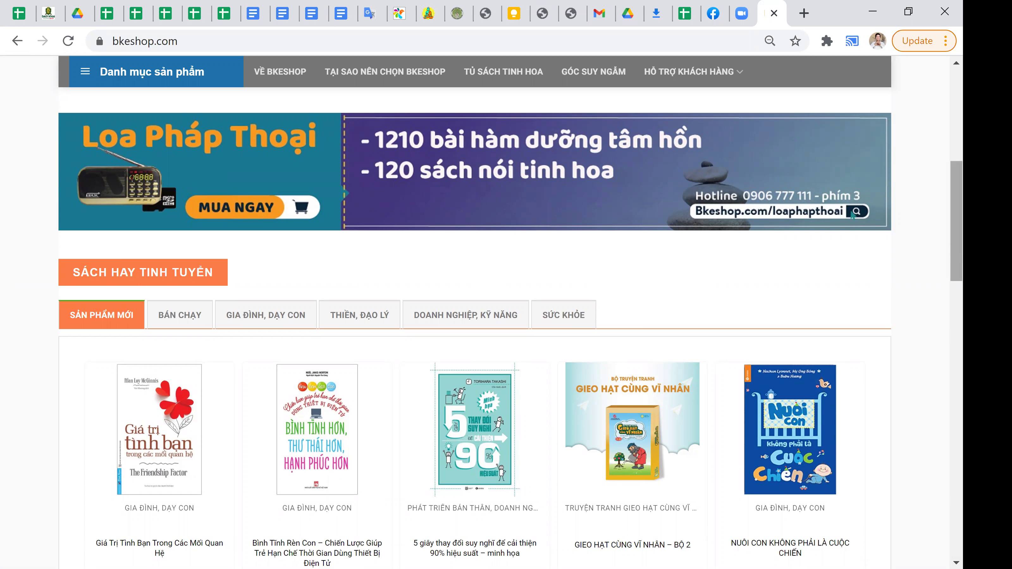
pyautogui.scroll(-3, 957, 240)
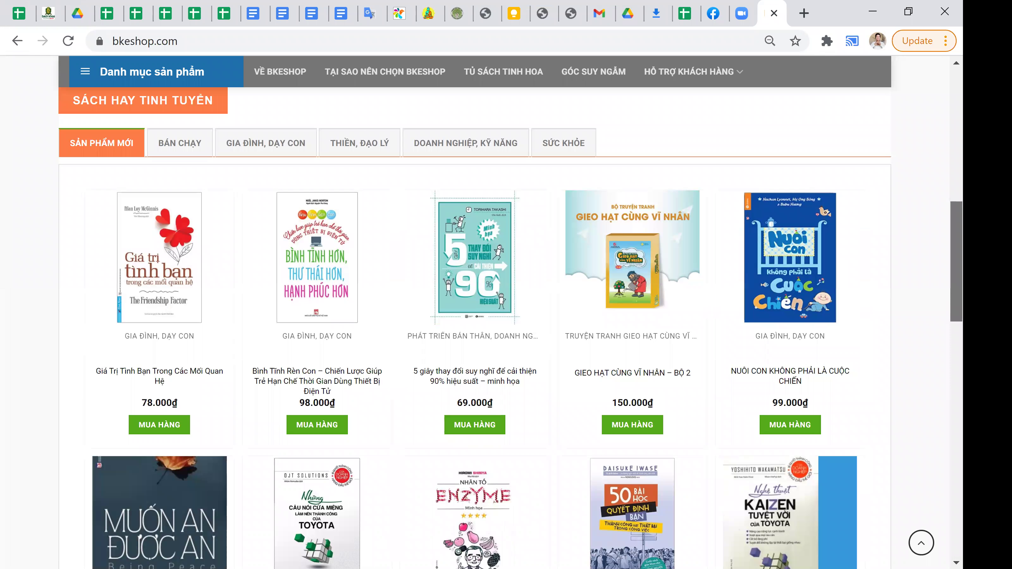
pyautogui.scroll(-4, 957, 279)
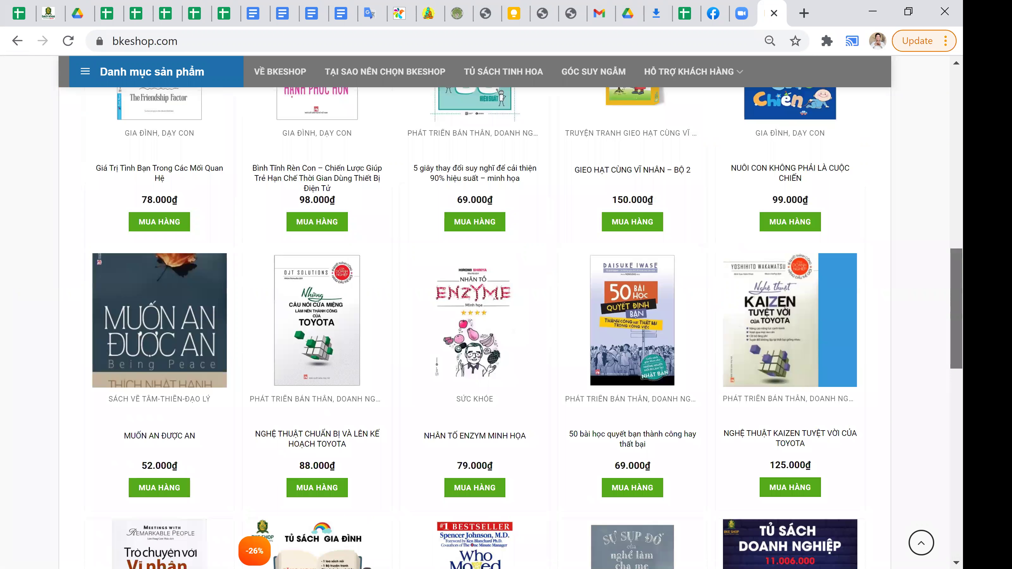
pyautogui.scroll(2, 957, 279)
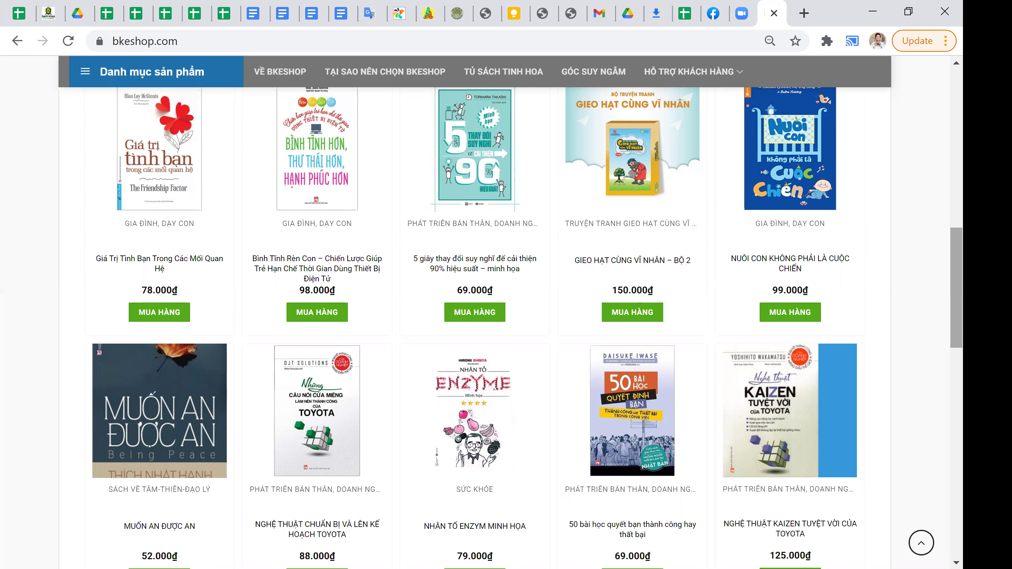
# Step: Examine the Loa Pháp Thoại speaker banners with the 1210 talks and 120 audiobooks on the BKE Shop home page
pyautogui.moveTo(957, 288); pyautogui.dragTo(957, 149)
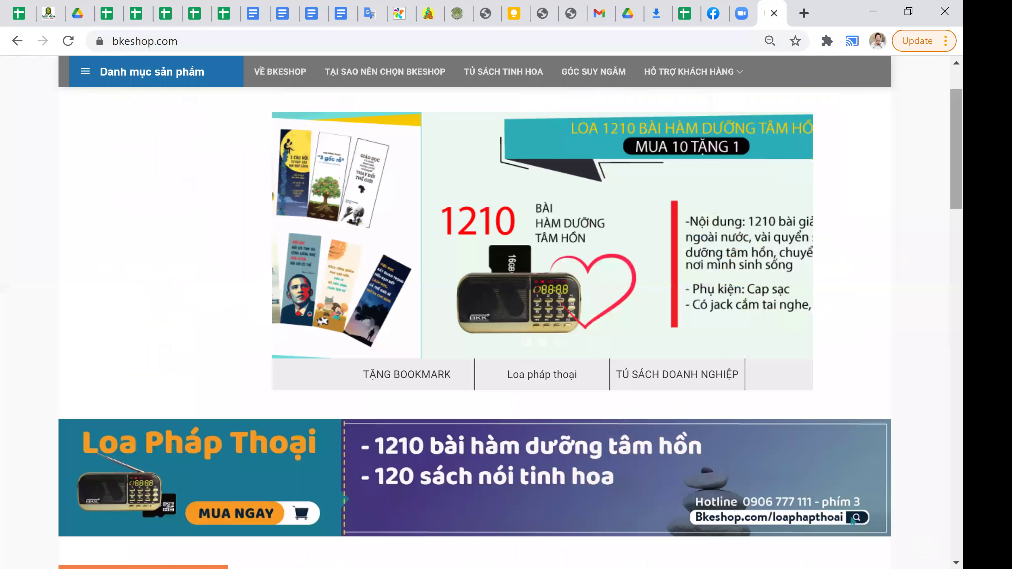
pyautogui.scroll(-2, 514, 319)
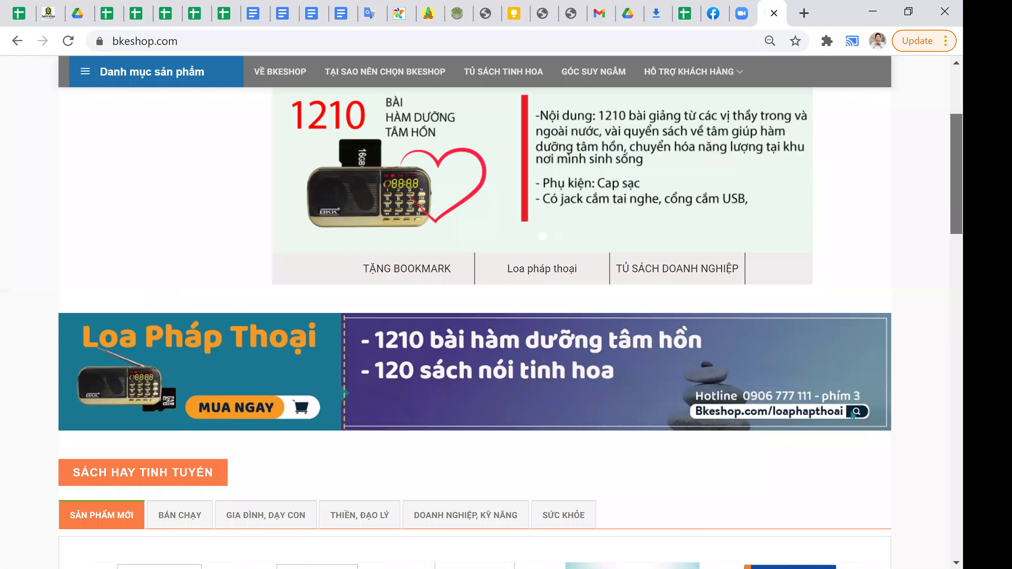
pyautogui.scroll(-1, 418, 507)
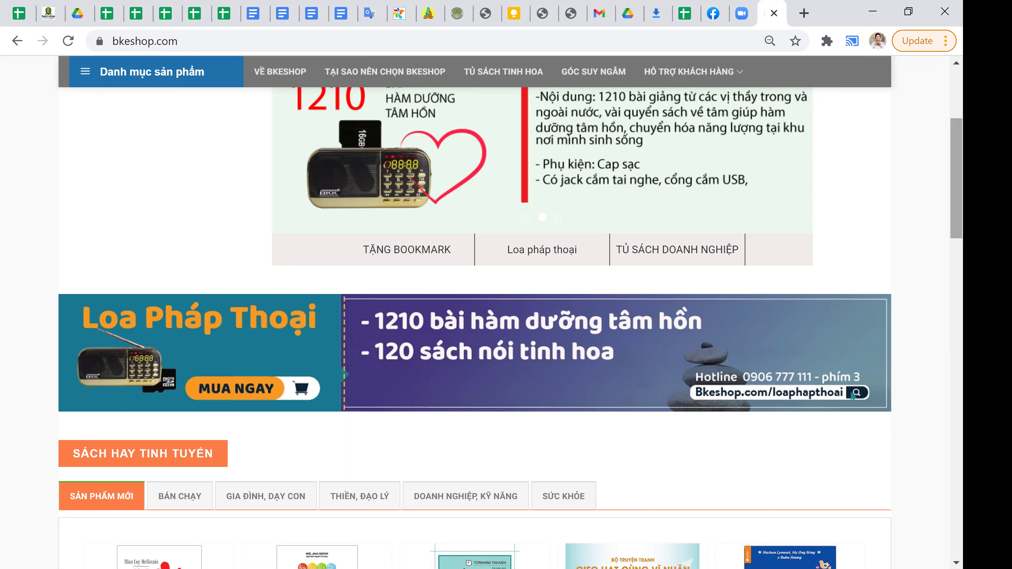
pyautogui.scroll(-2, 474, 279)
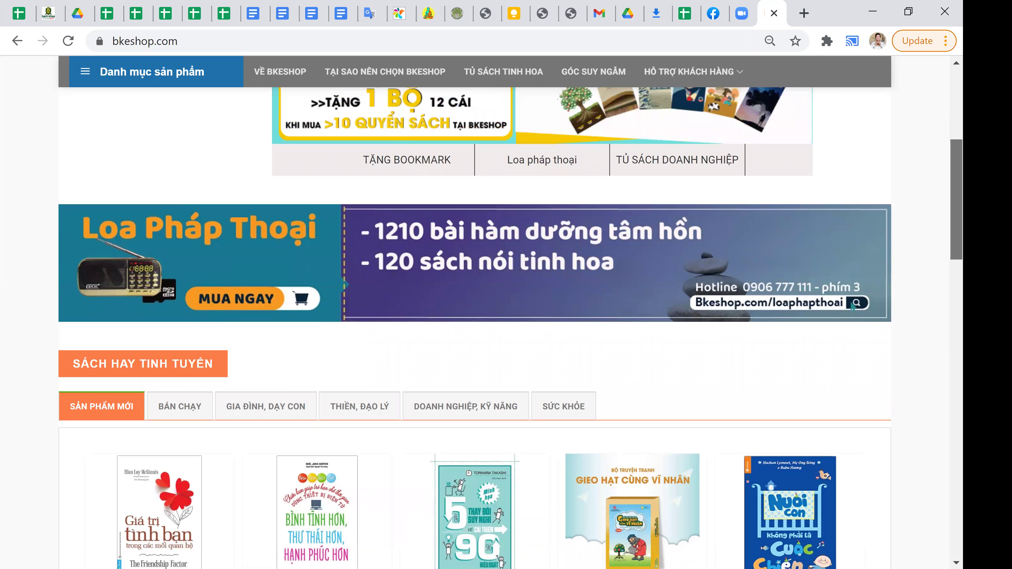
pyautogui.scroll(-1, 511, 327)
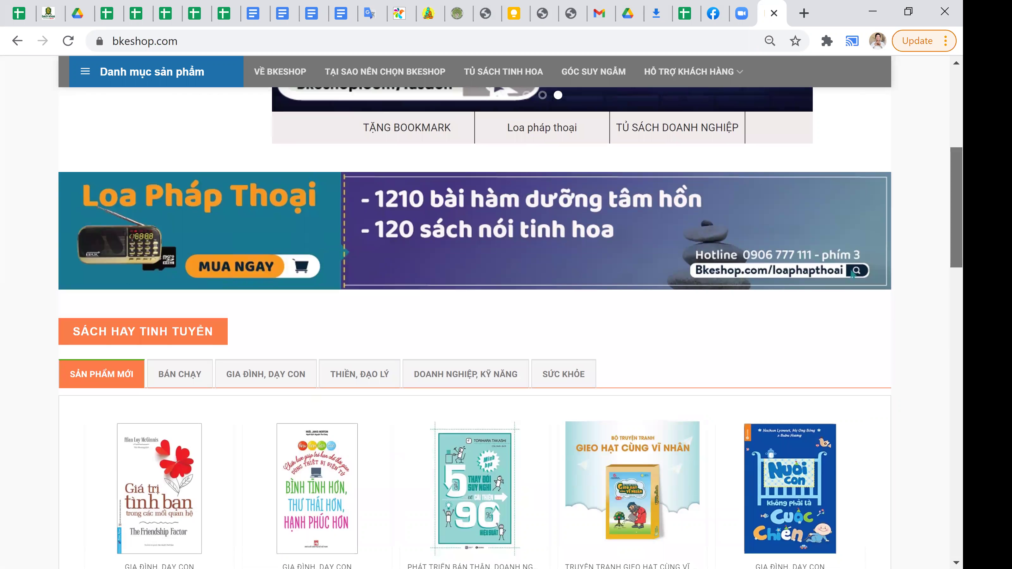
pyautogui.scroll(1, 511, 327)
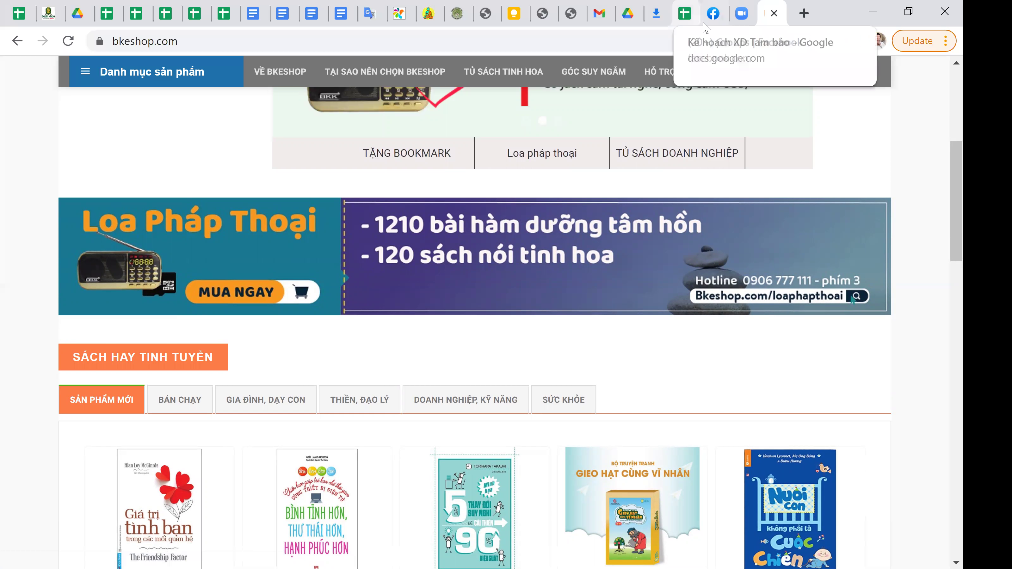
# Step: Return to the Kế hoạch XD Tam bảo spreadsheet and select the Phim Hoạt hình 101 tập entry in cell A30
pyautogui.click(708, 15)
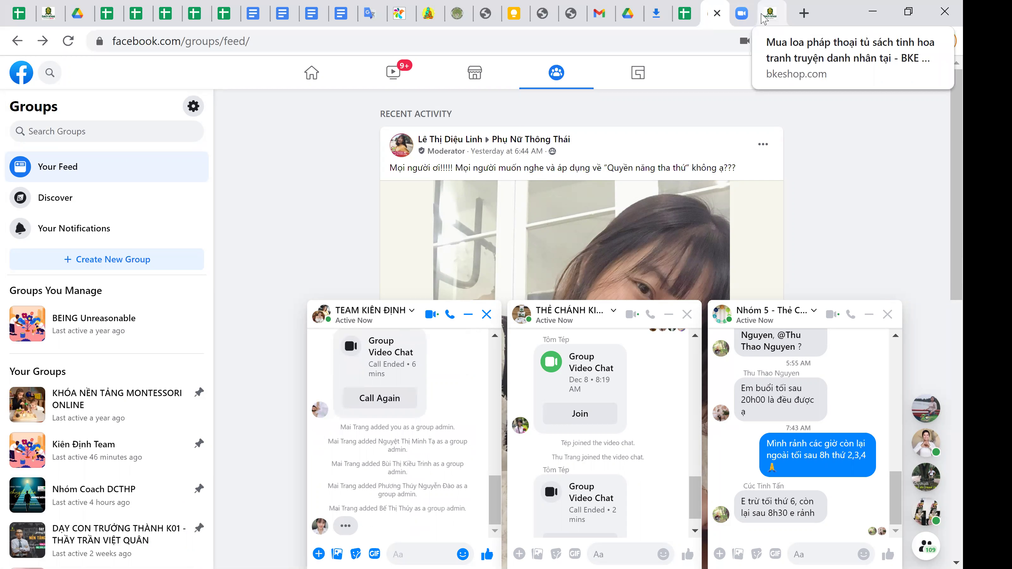
pyautogui.click(764, 16)
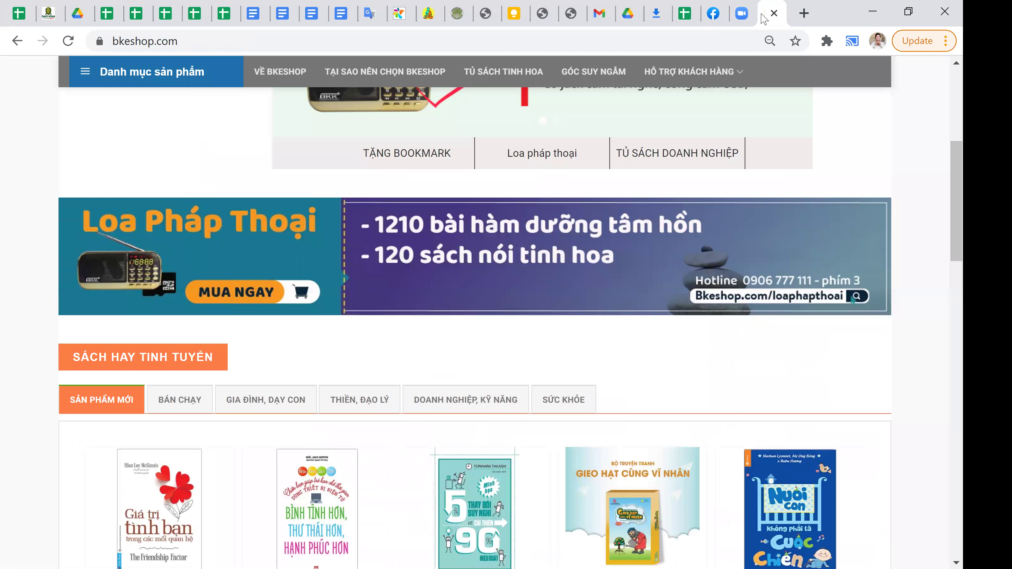
pyautogui.click(683, 12)
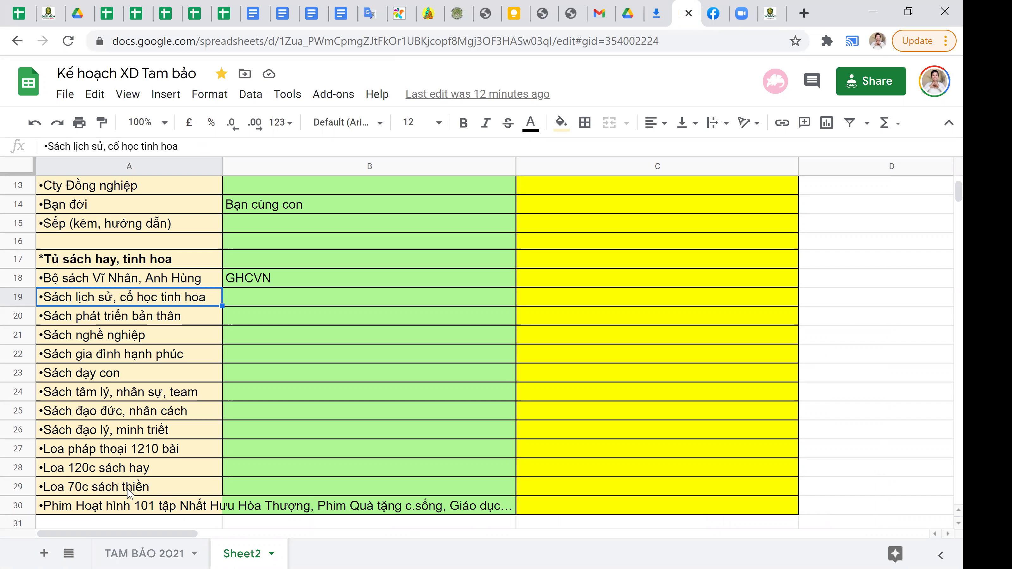
pyautogui.click(160, 508)
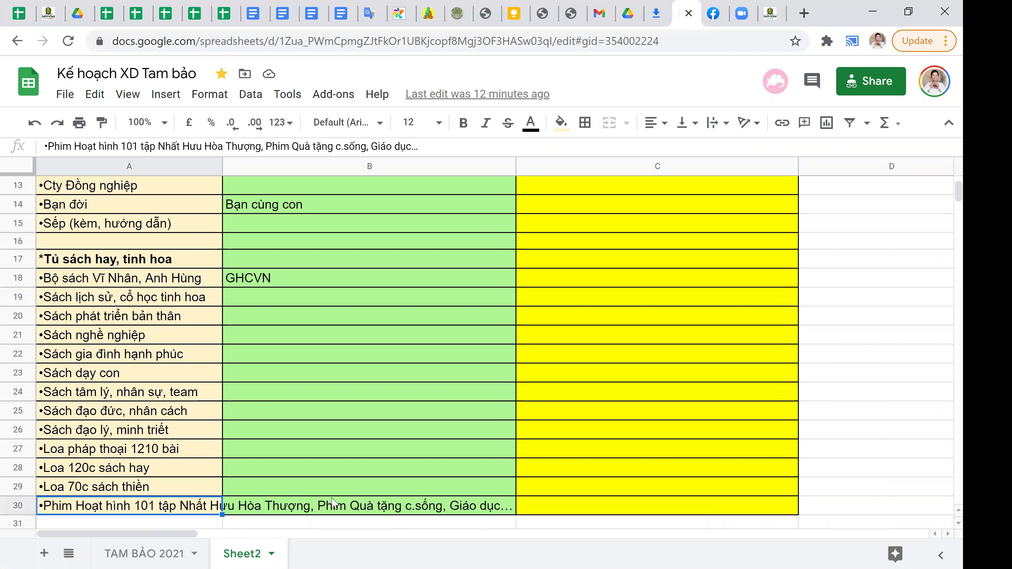